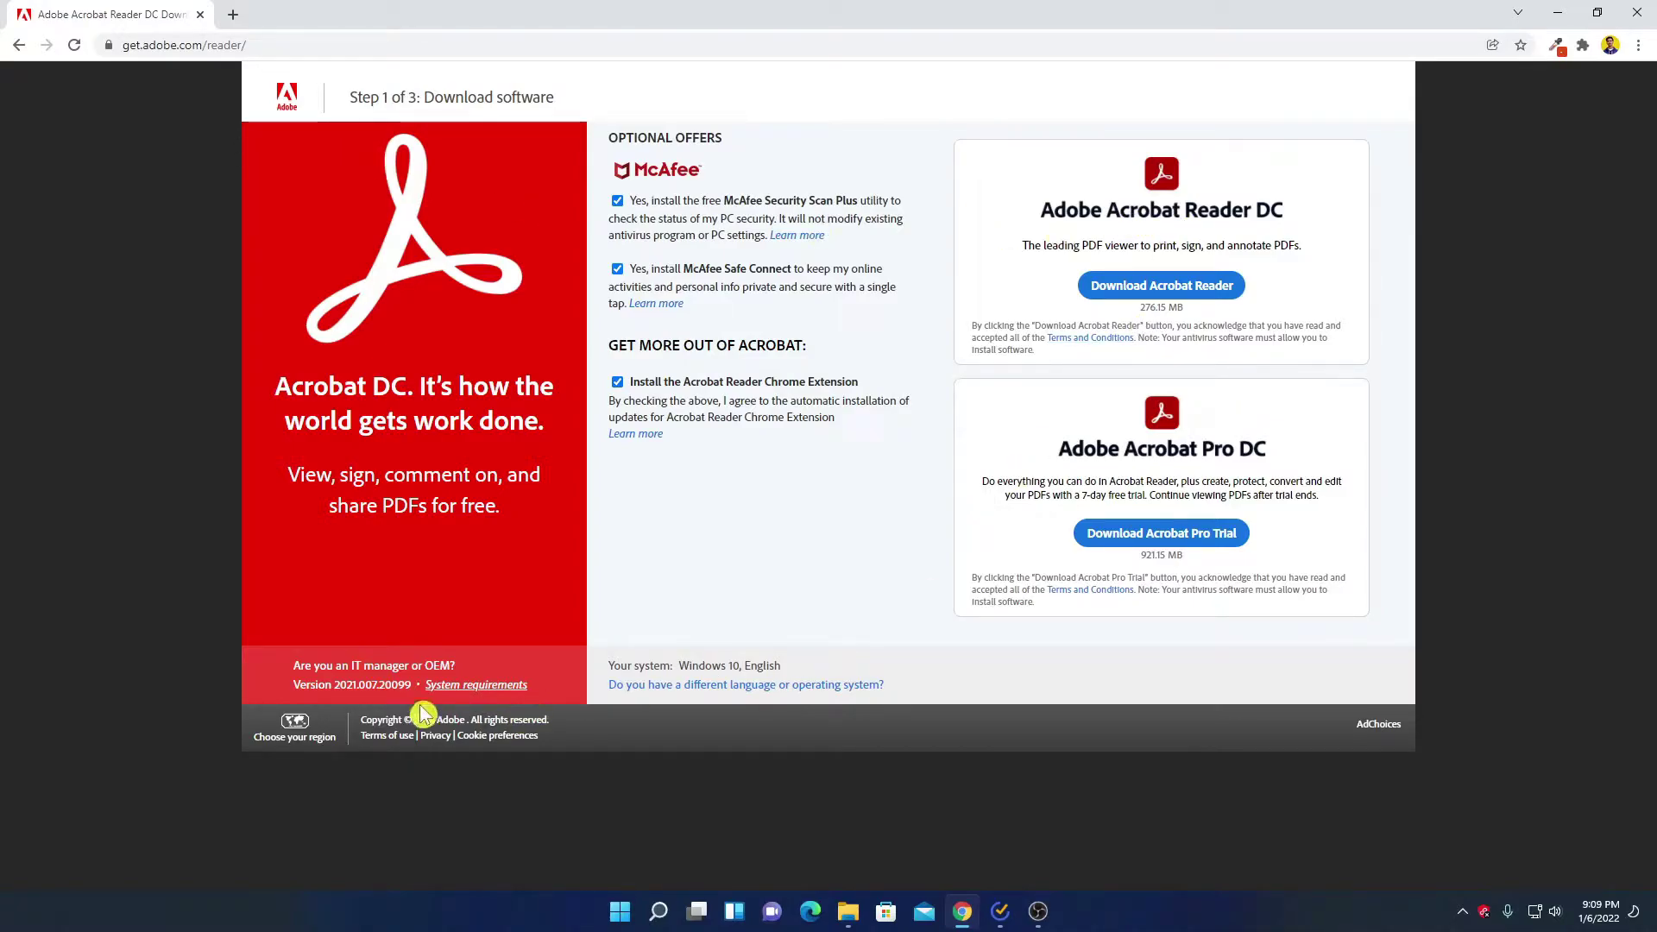
# Check the Reader system requirements, then decline both McAfee offers (Security Scan Plus, Safe Connect).
pyautogui.click(496, 687)
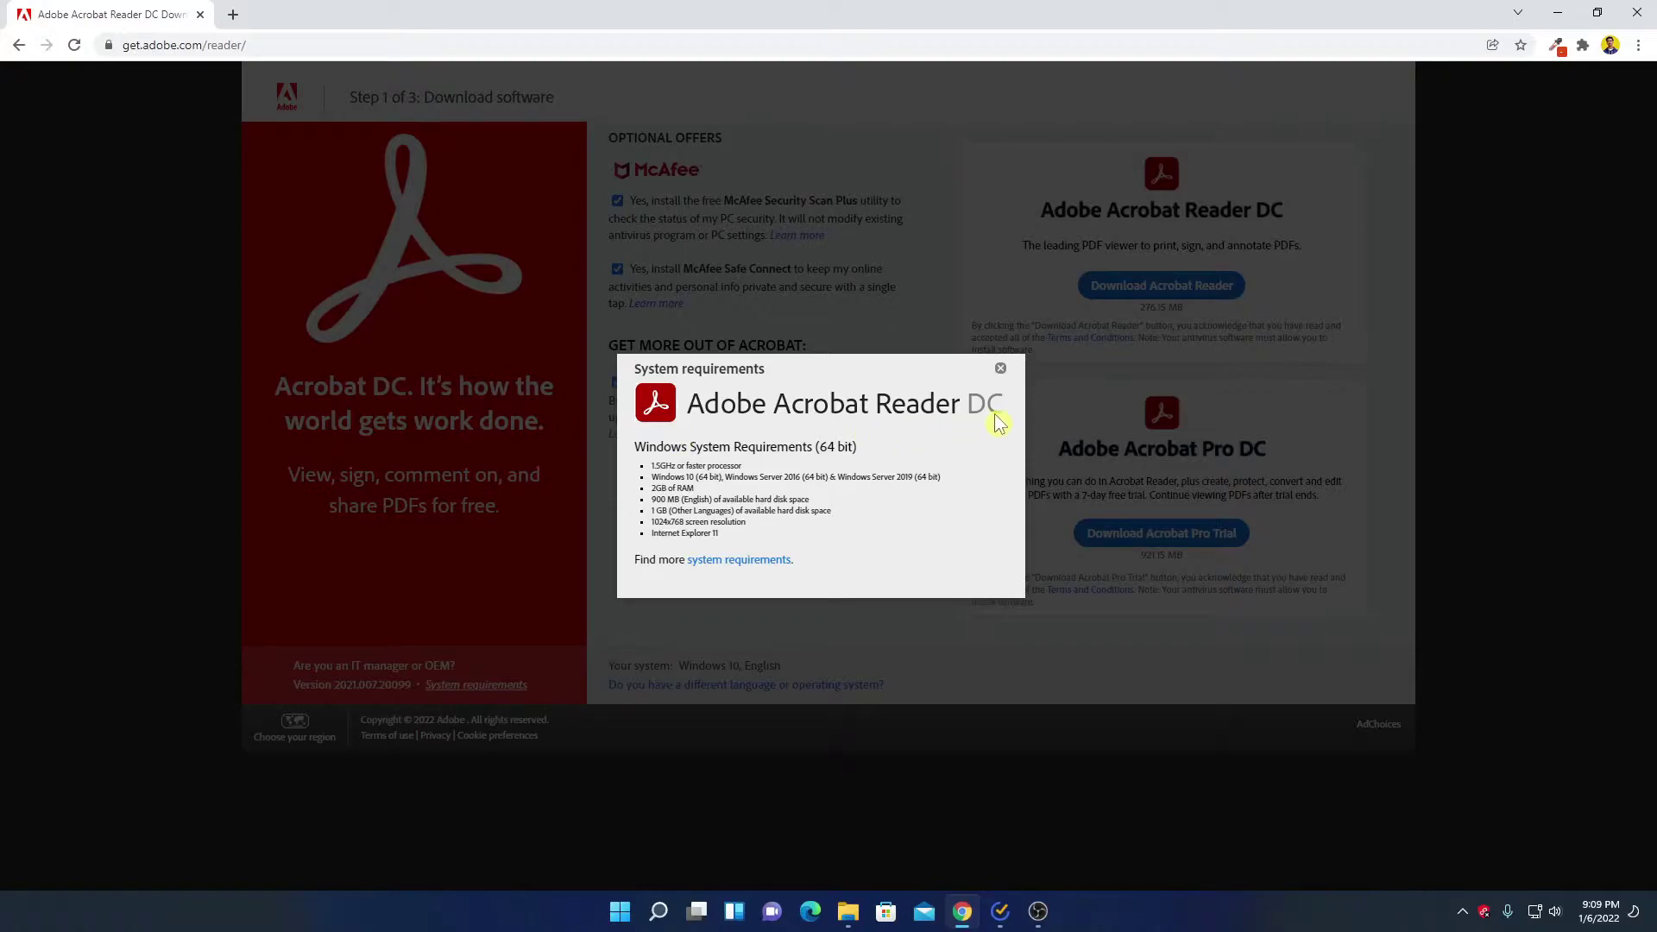
pyautogui.click(1001, 370)
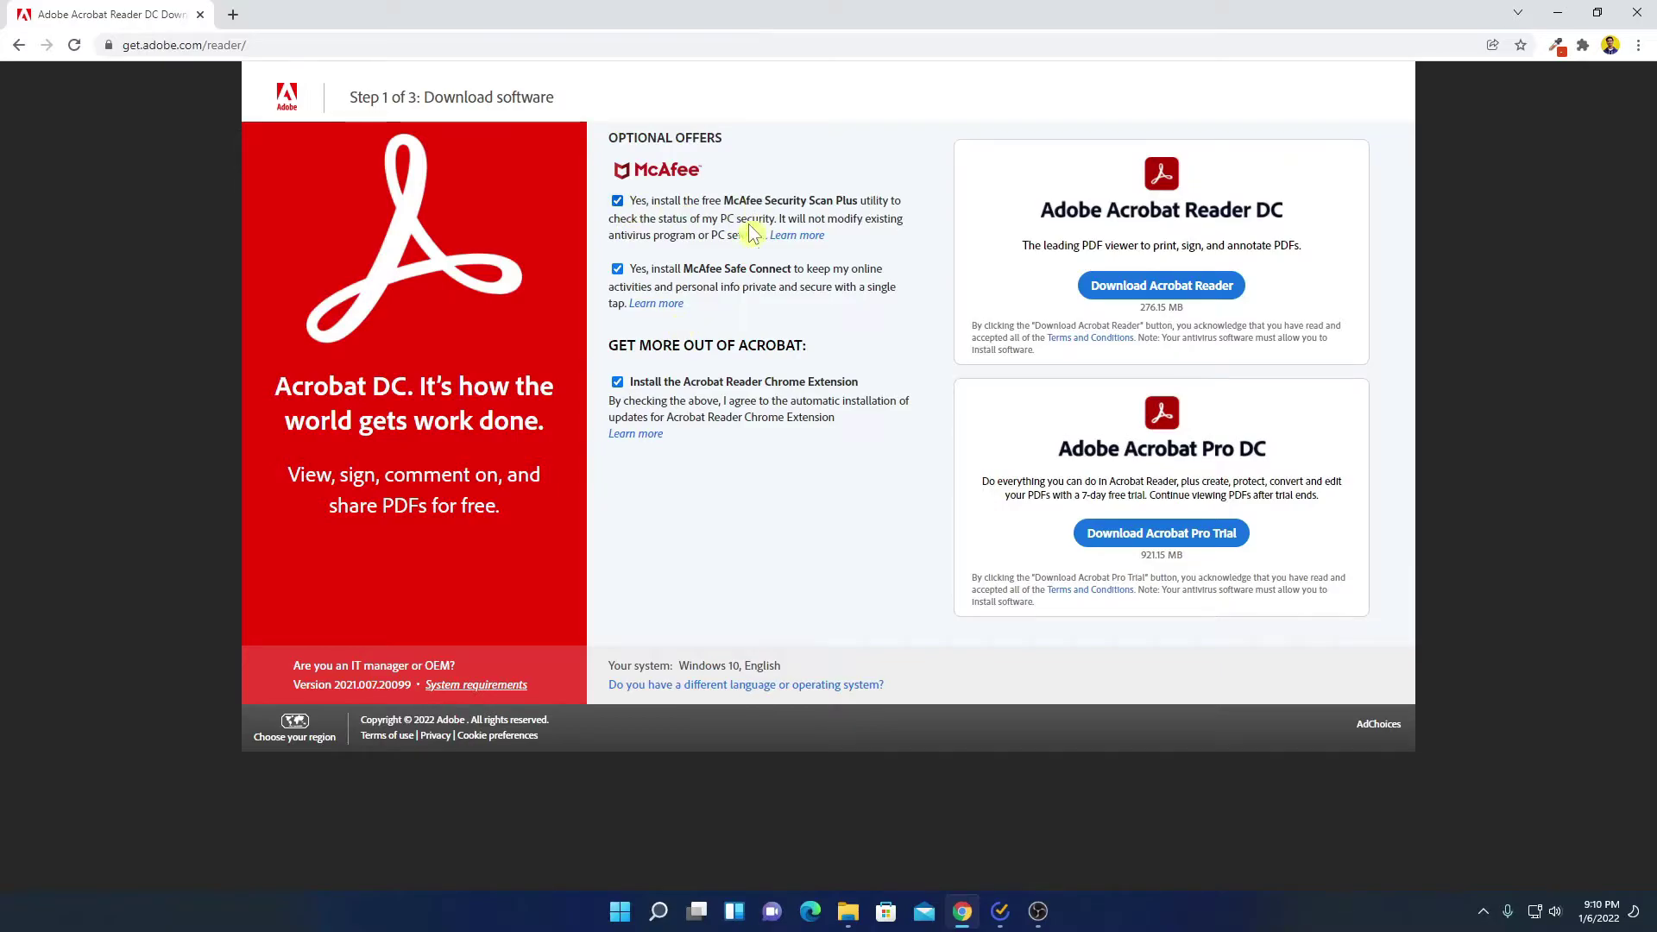
pyautogui.click(618, 202)
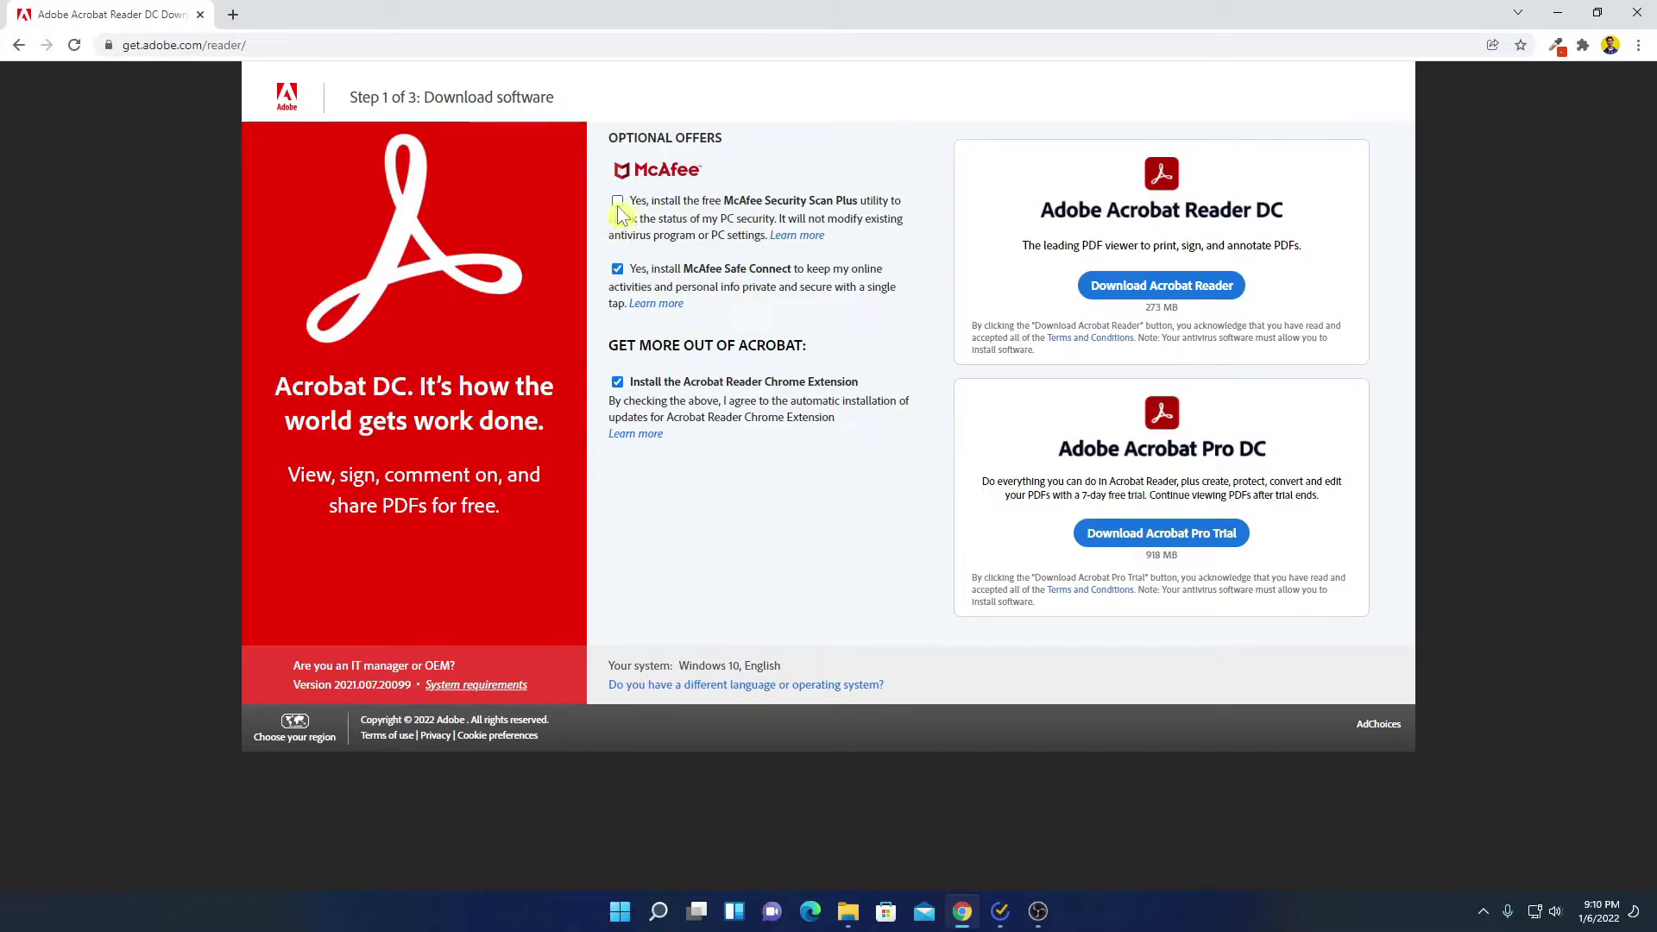
pyautogui.click(617, 268)
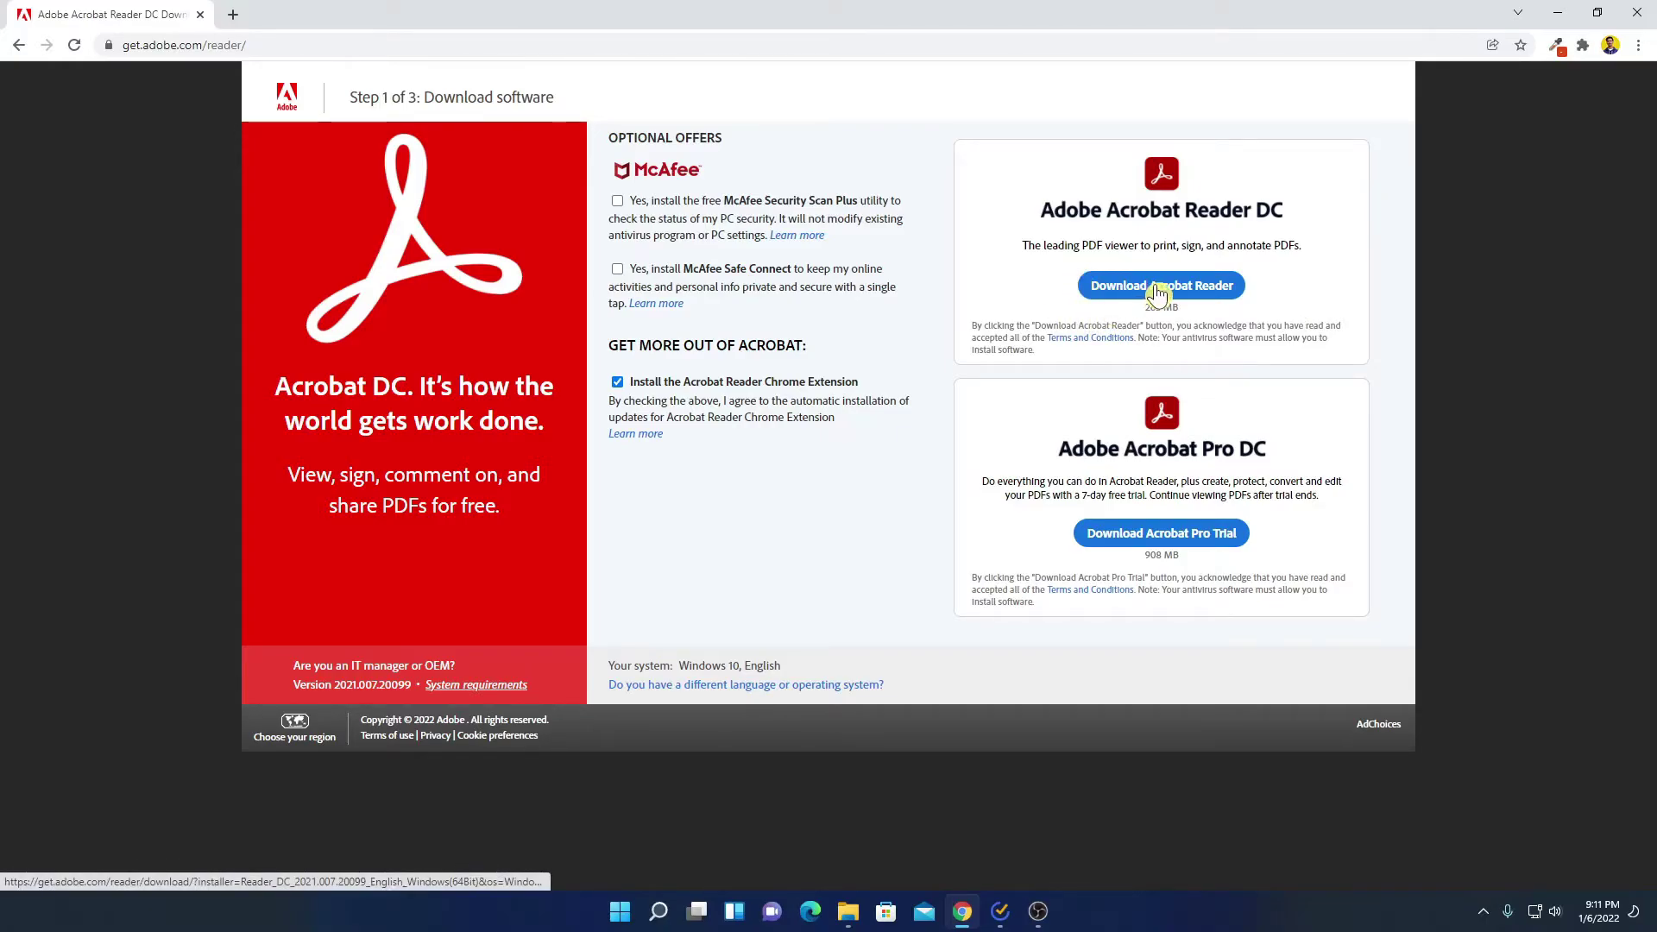
# Download Acrobat Reader DC and run the downloaded installer.
pyautogui.click(1213, 292)
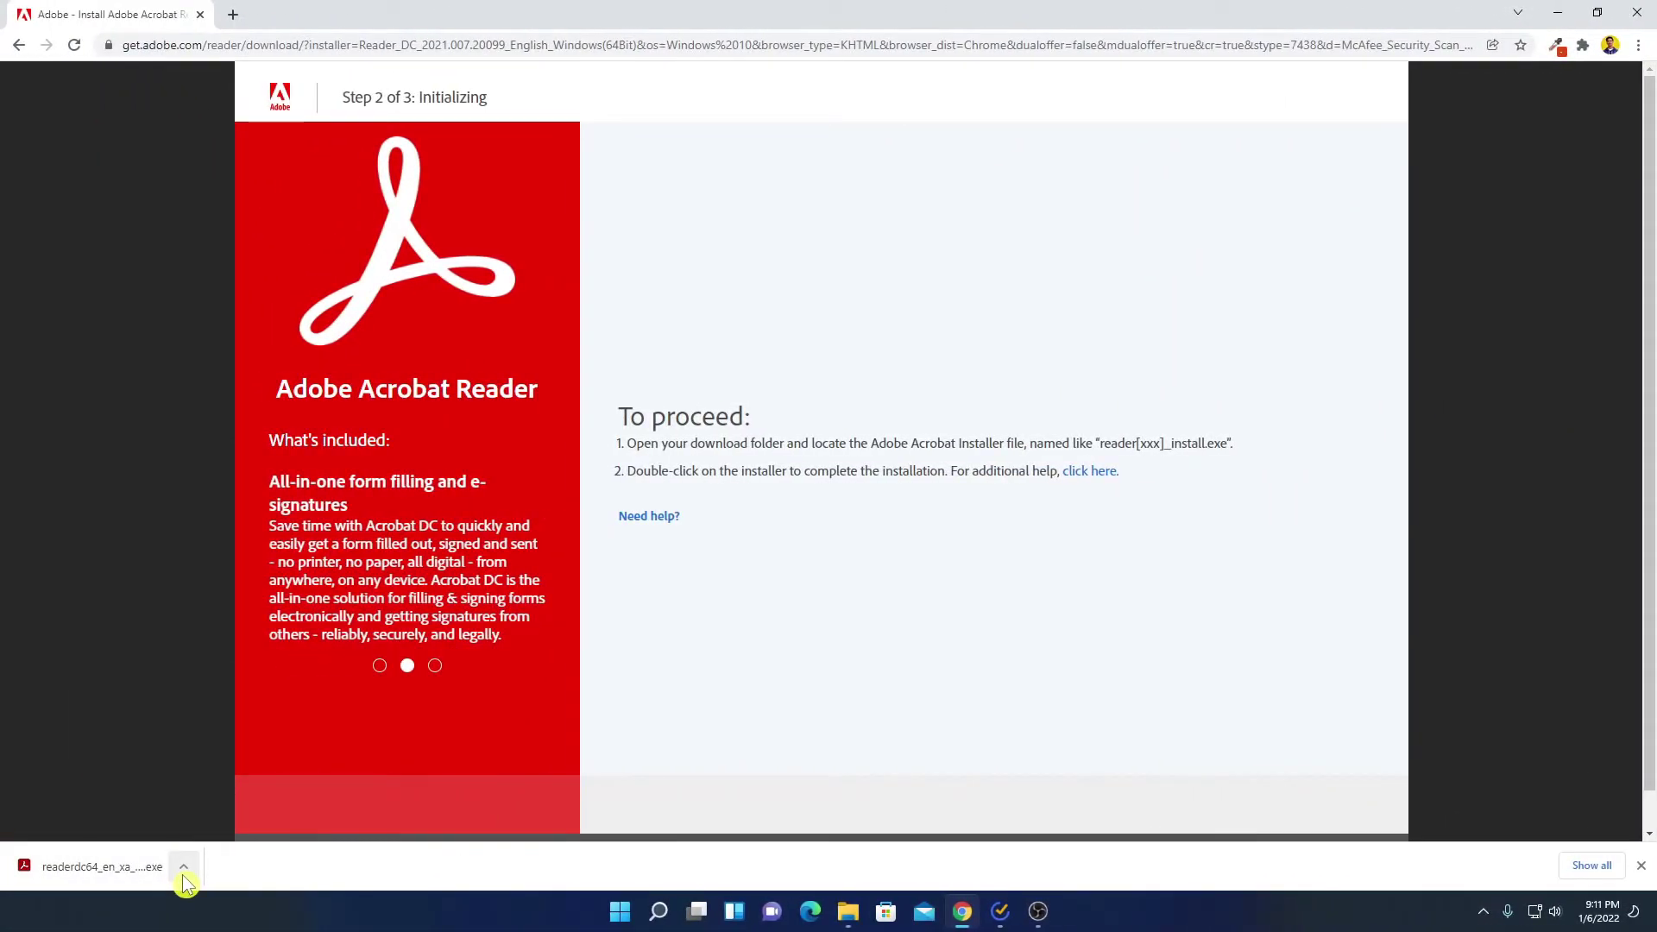
pyautogui.click(183, 870)
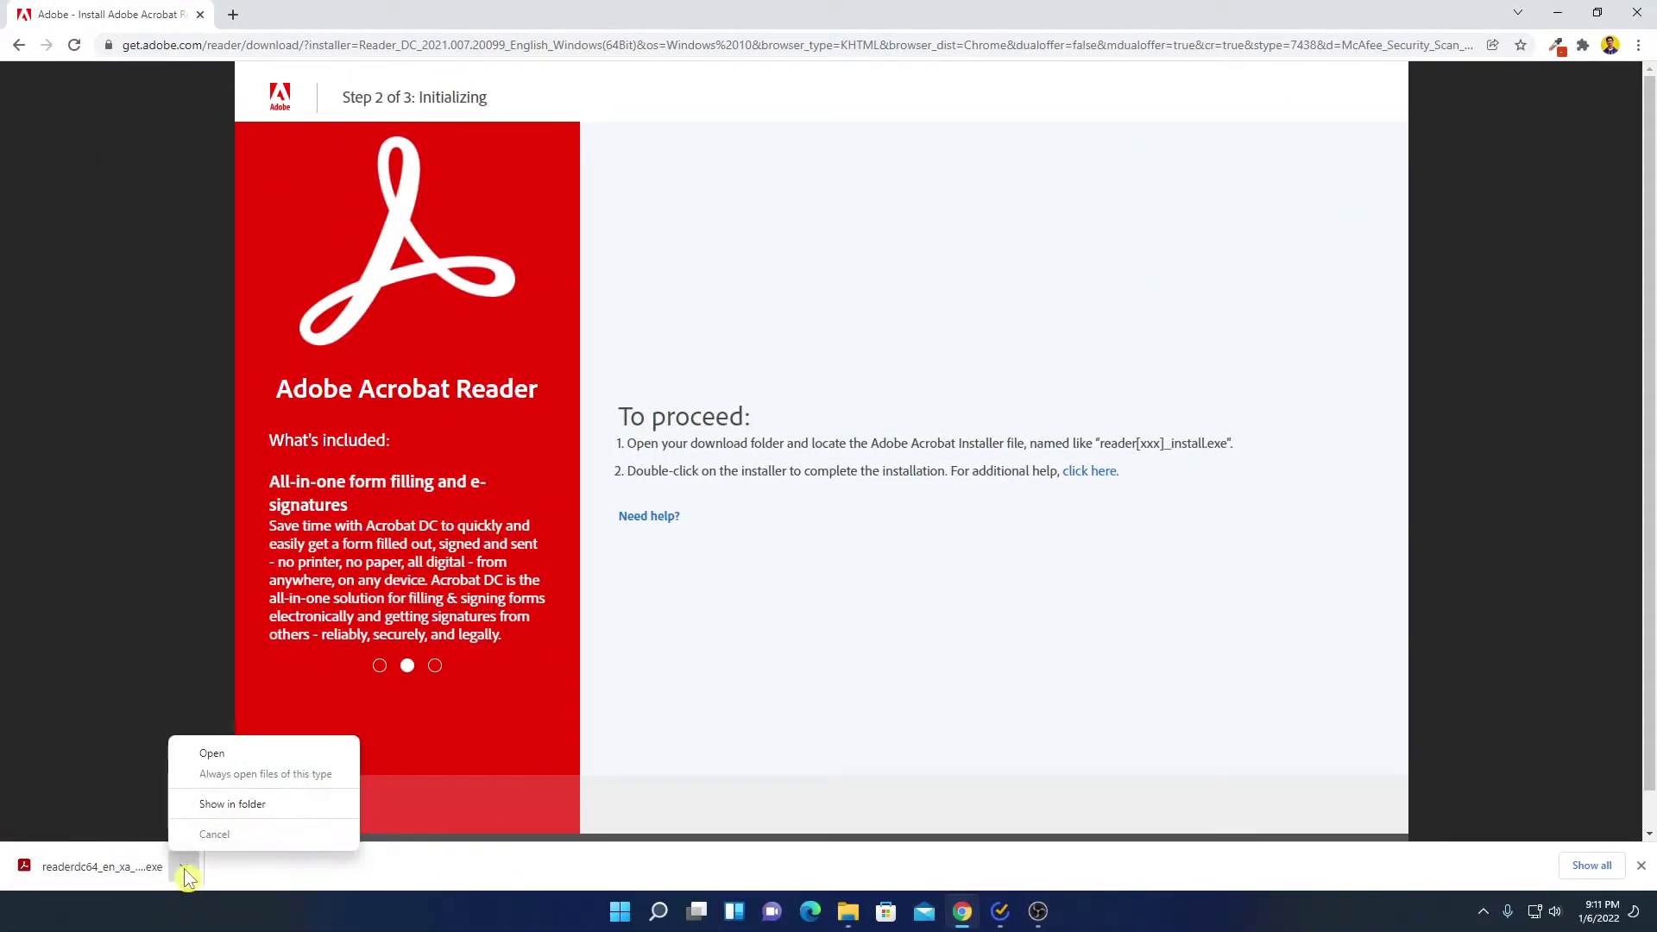
pyautogui.click(257, 756)
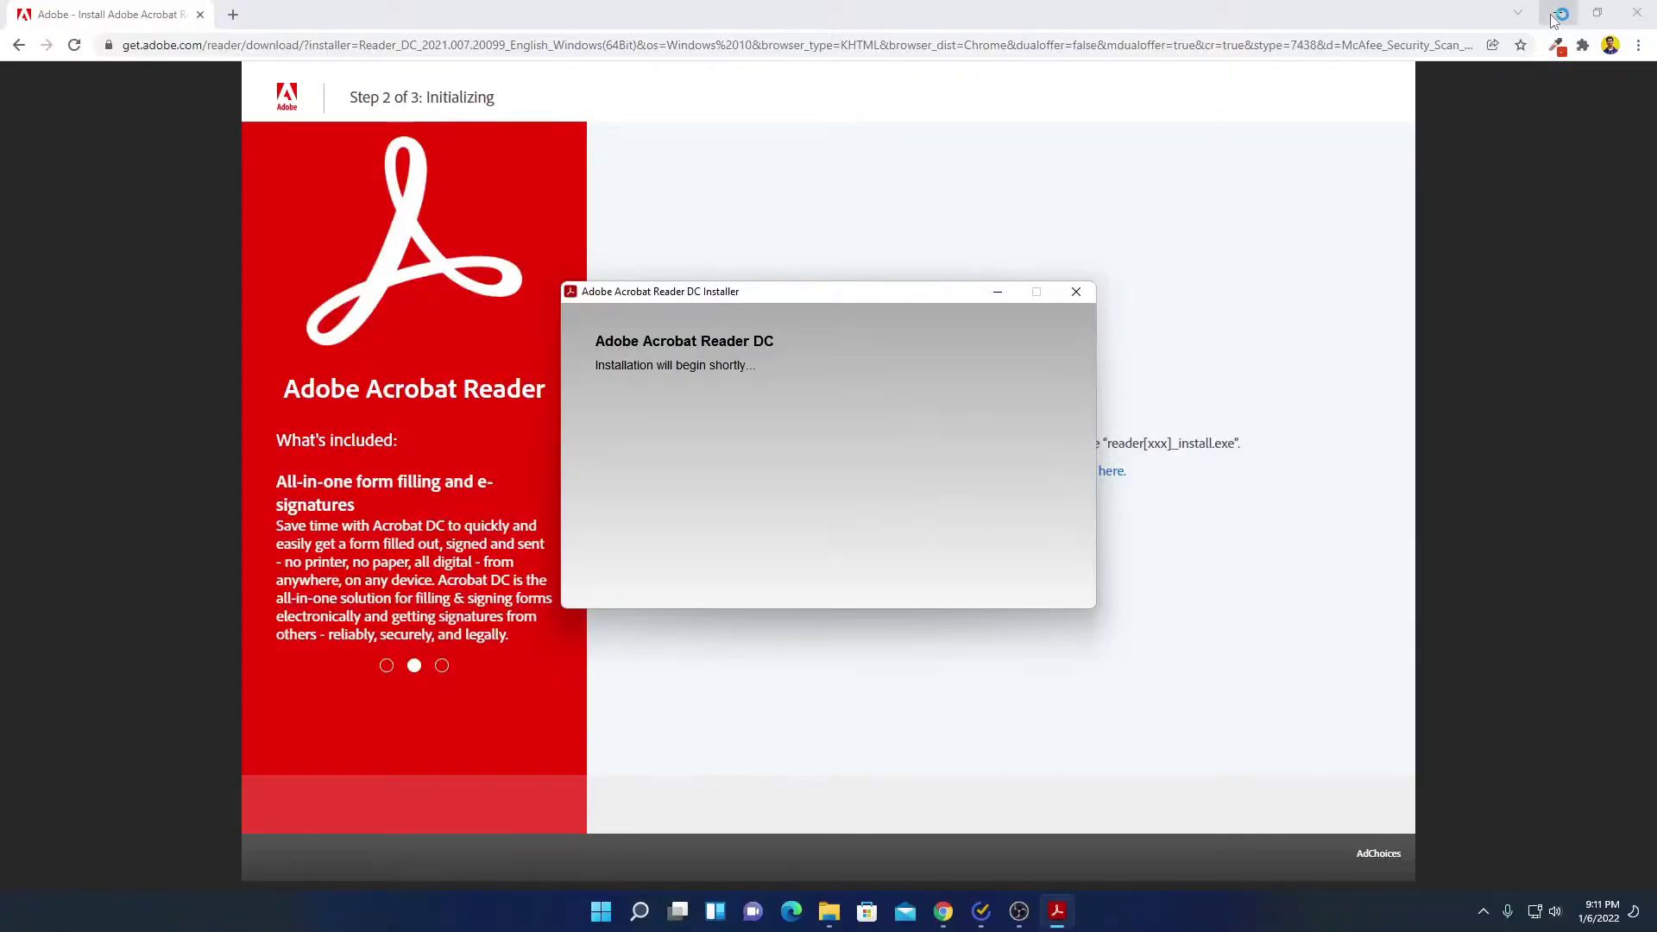
# Complete the Reader installation with Launch Adobe Acrobat Reader DC unticked, closing the installer.
pyautogui.click(1558, 14)
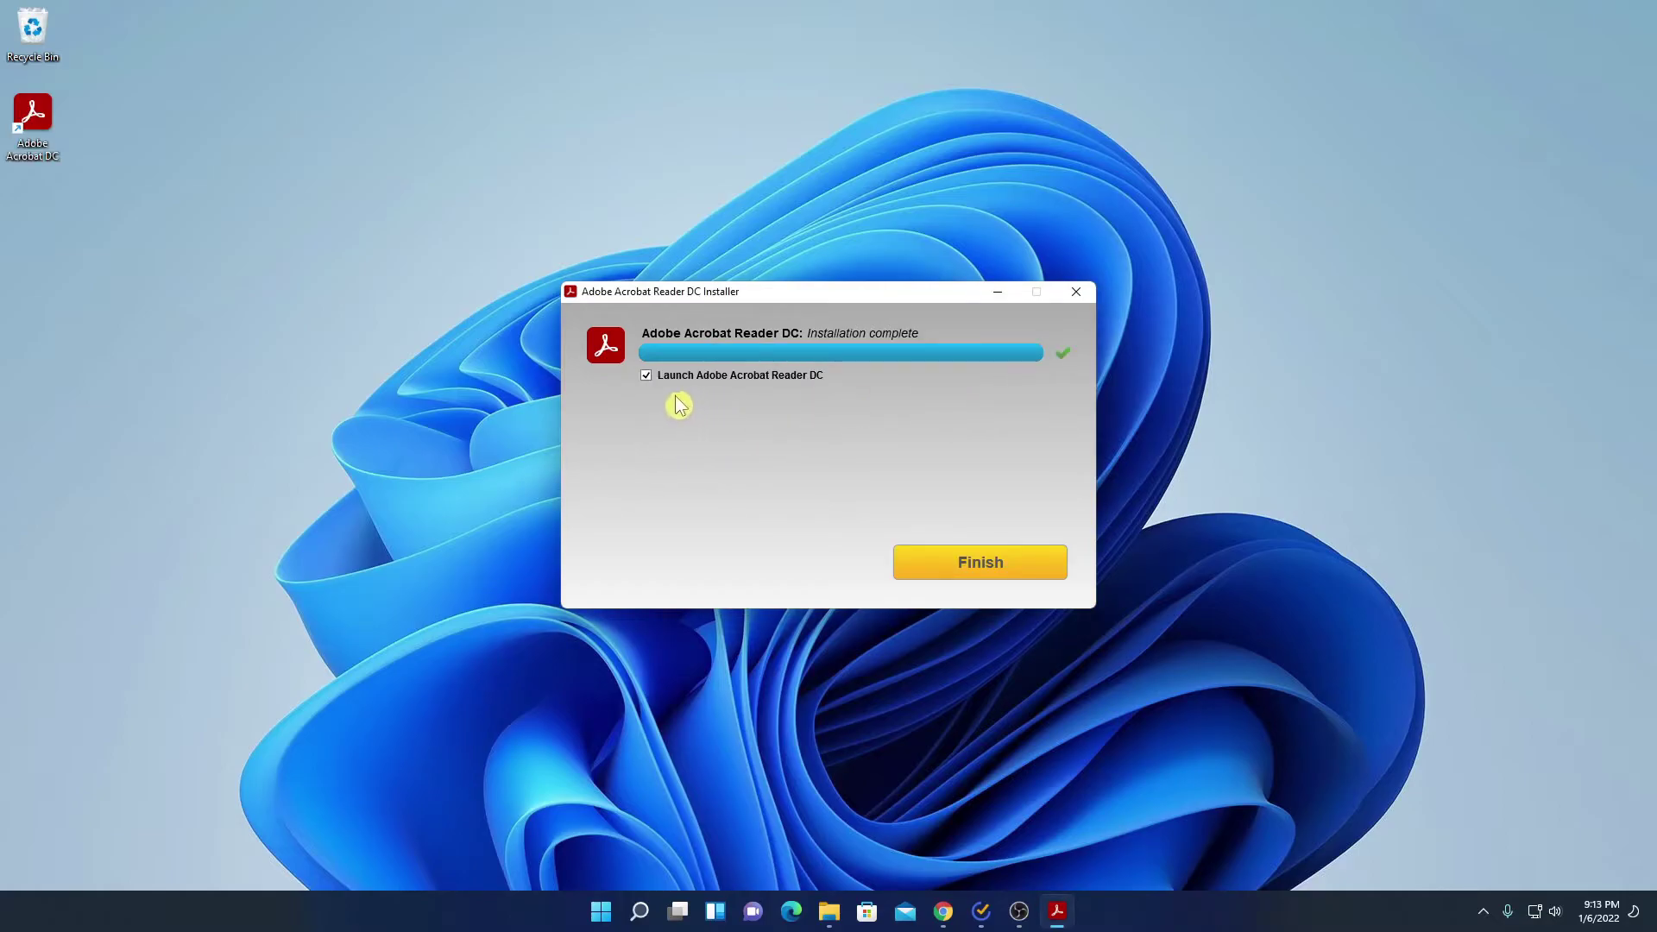
pyautogui.click(645, 377)
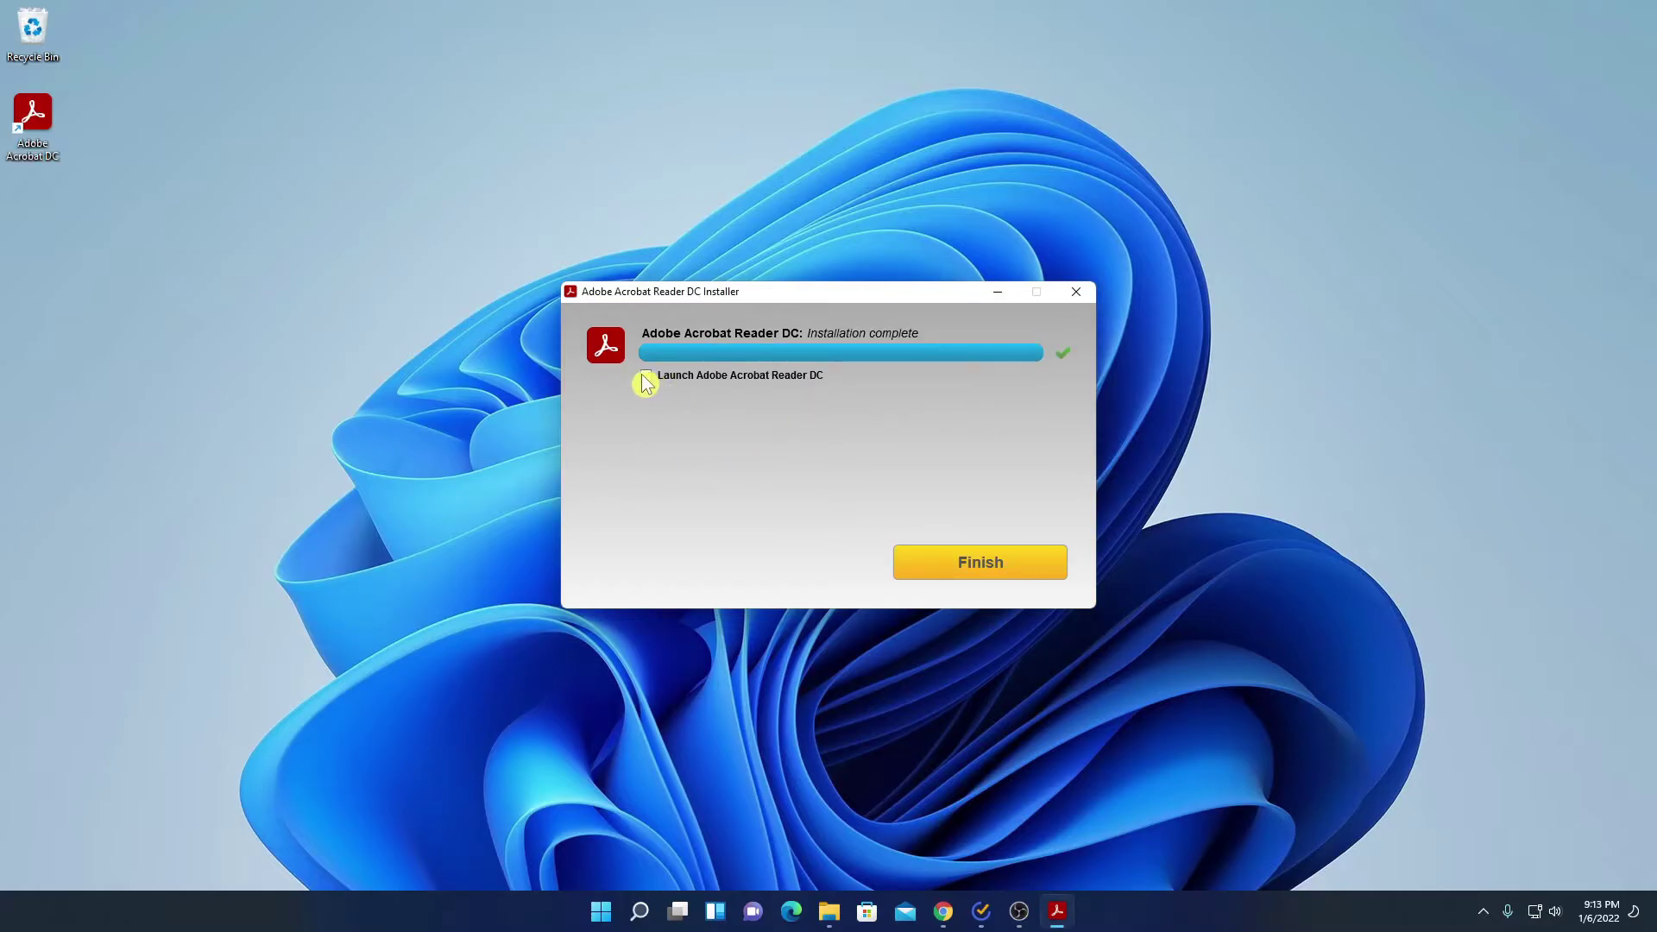
pyautogui.click(1008, 570)
# Search Windows for 'adoble' and launch Adobe Acrobat DC from the results.
pyautogui.moveTo(108, 208); pyautogui.dragTo(29, 138)
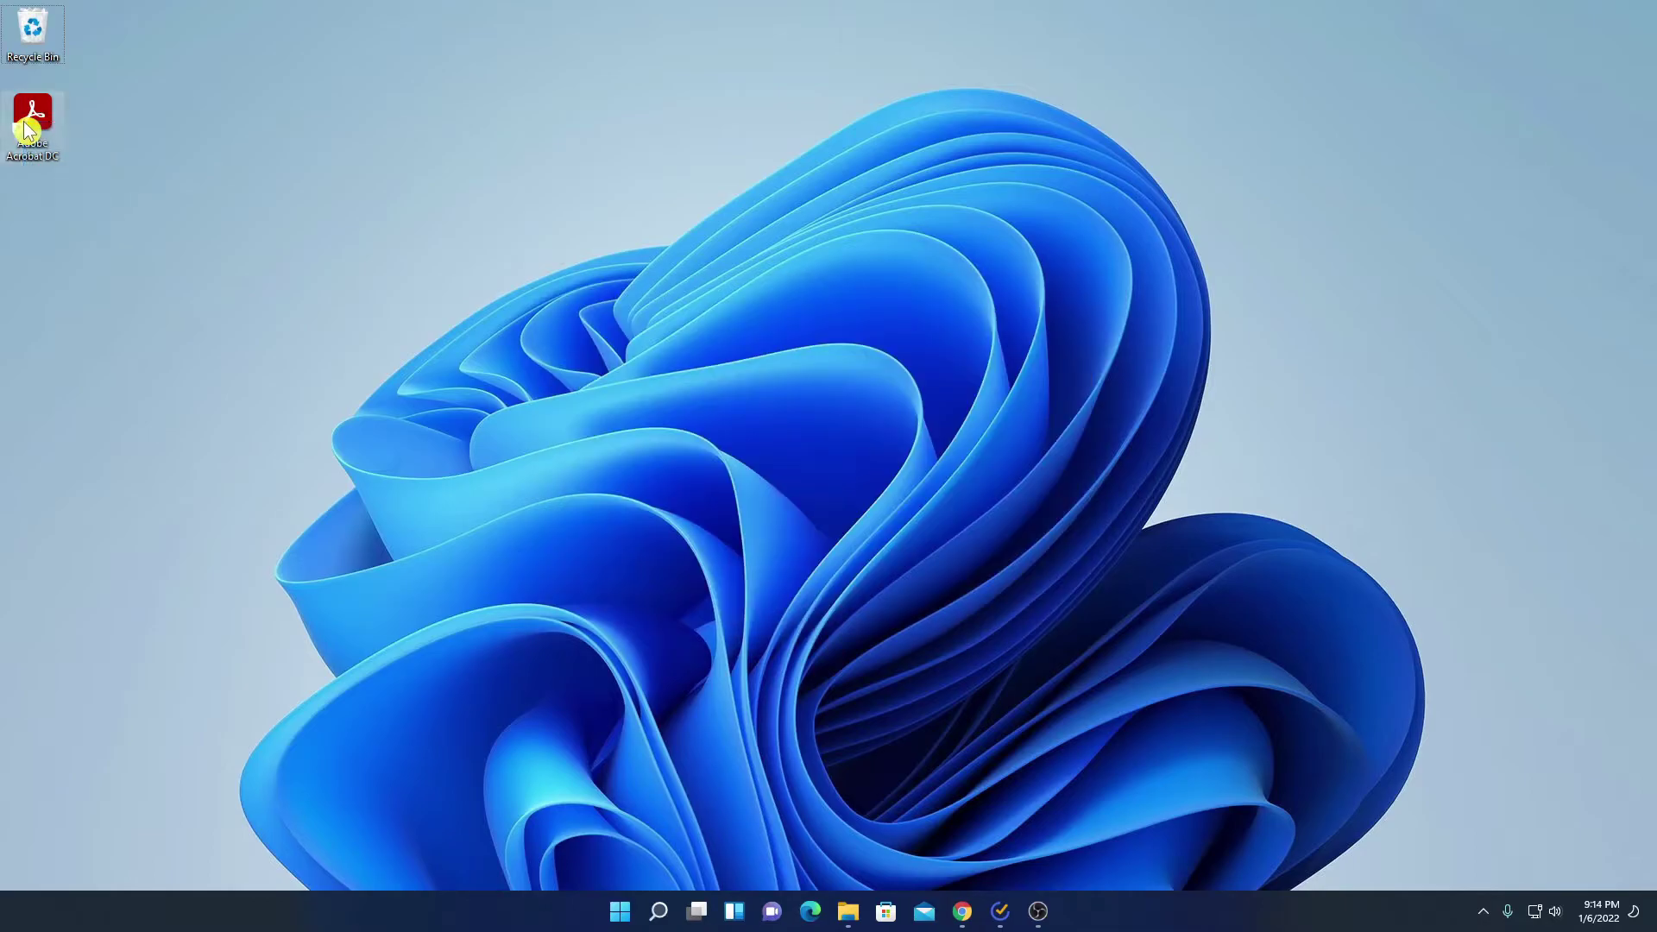
pyautogui.moveTo(110, 202); pyautogui.dragTo(17, 115)
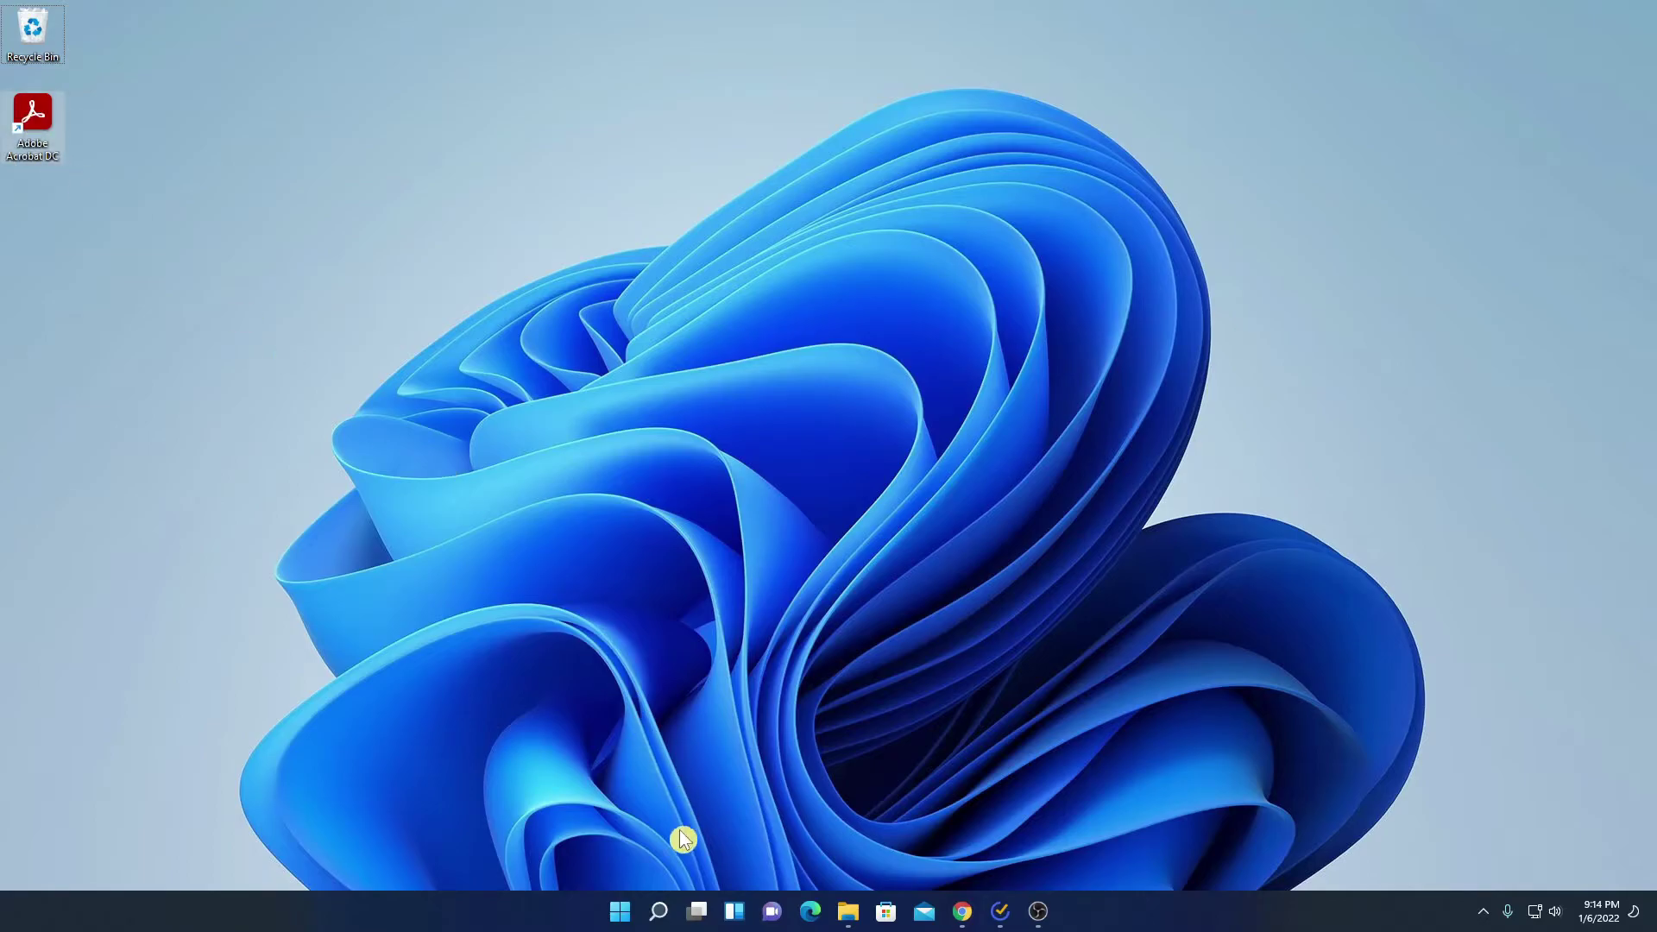
pyautogui.click(664, 911)
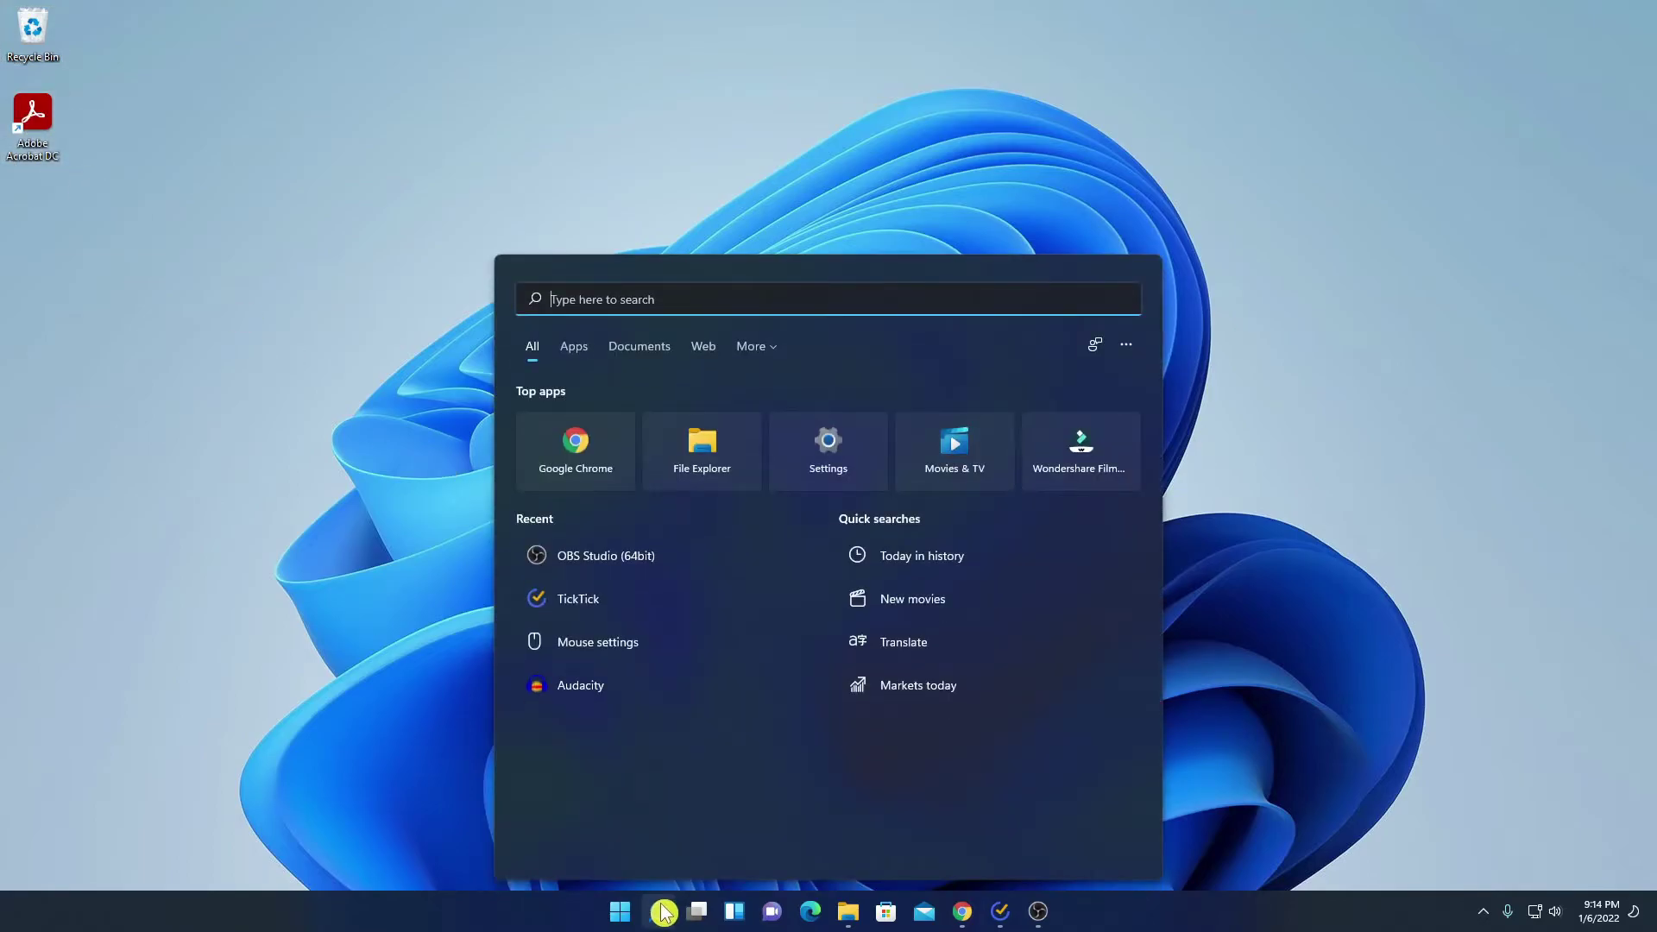
pyautogui.write('adoble')
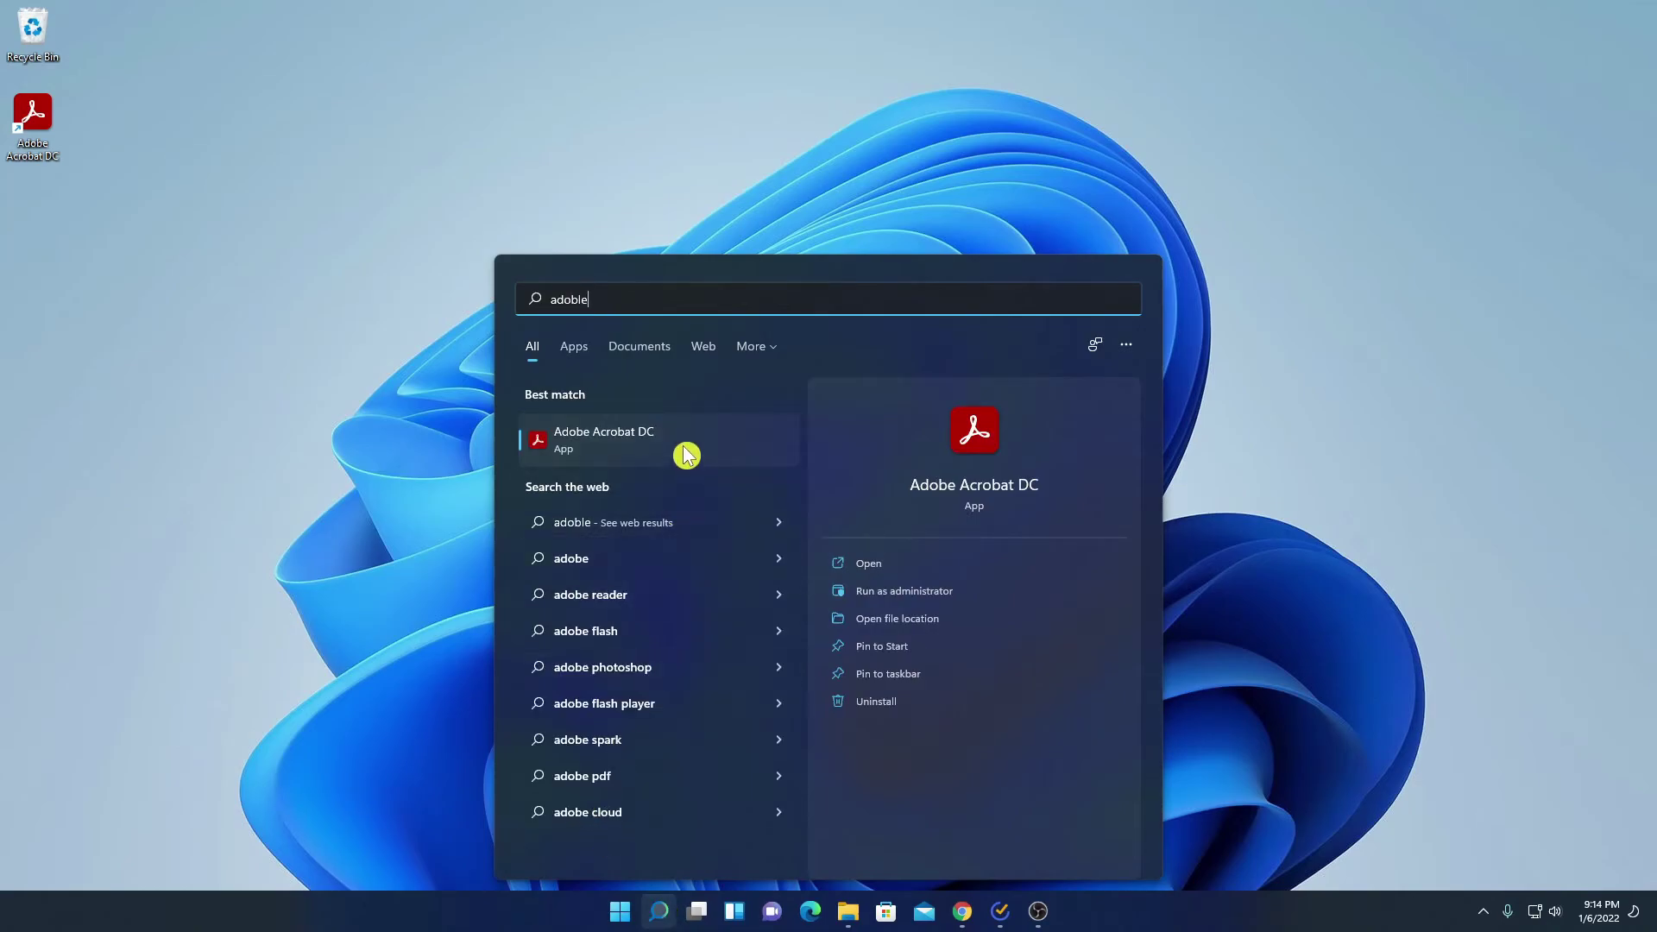
pyautogui.click(888, 565)
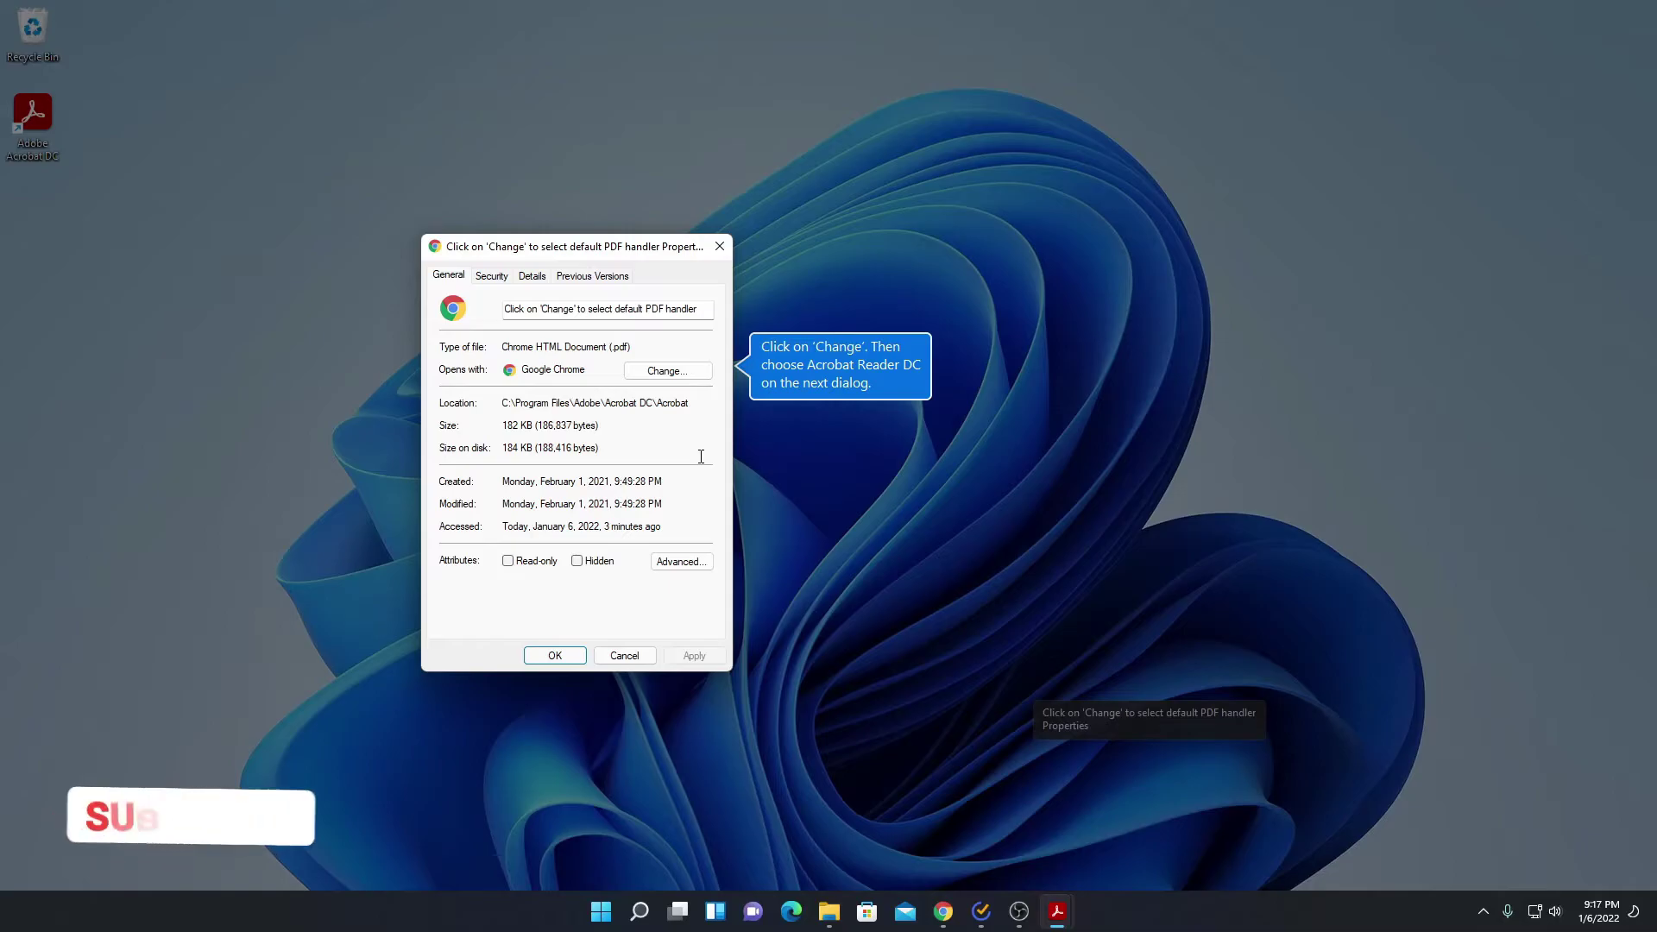
# Change the .pdf file association to Adobe Acrobat DC and apply it.
pyautogui.click(663, 378)
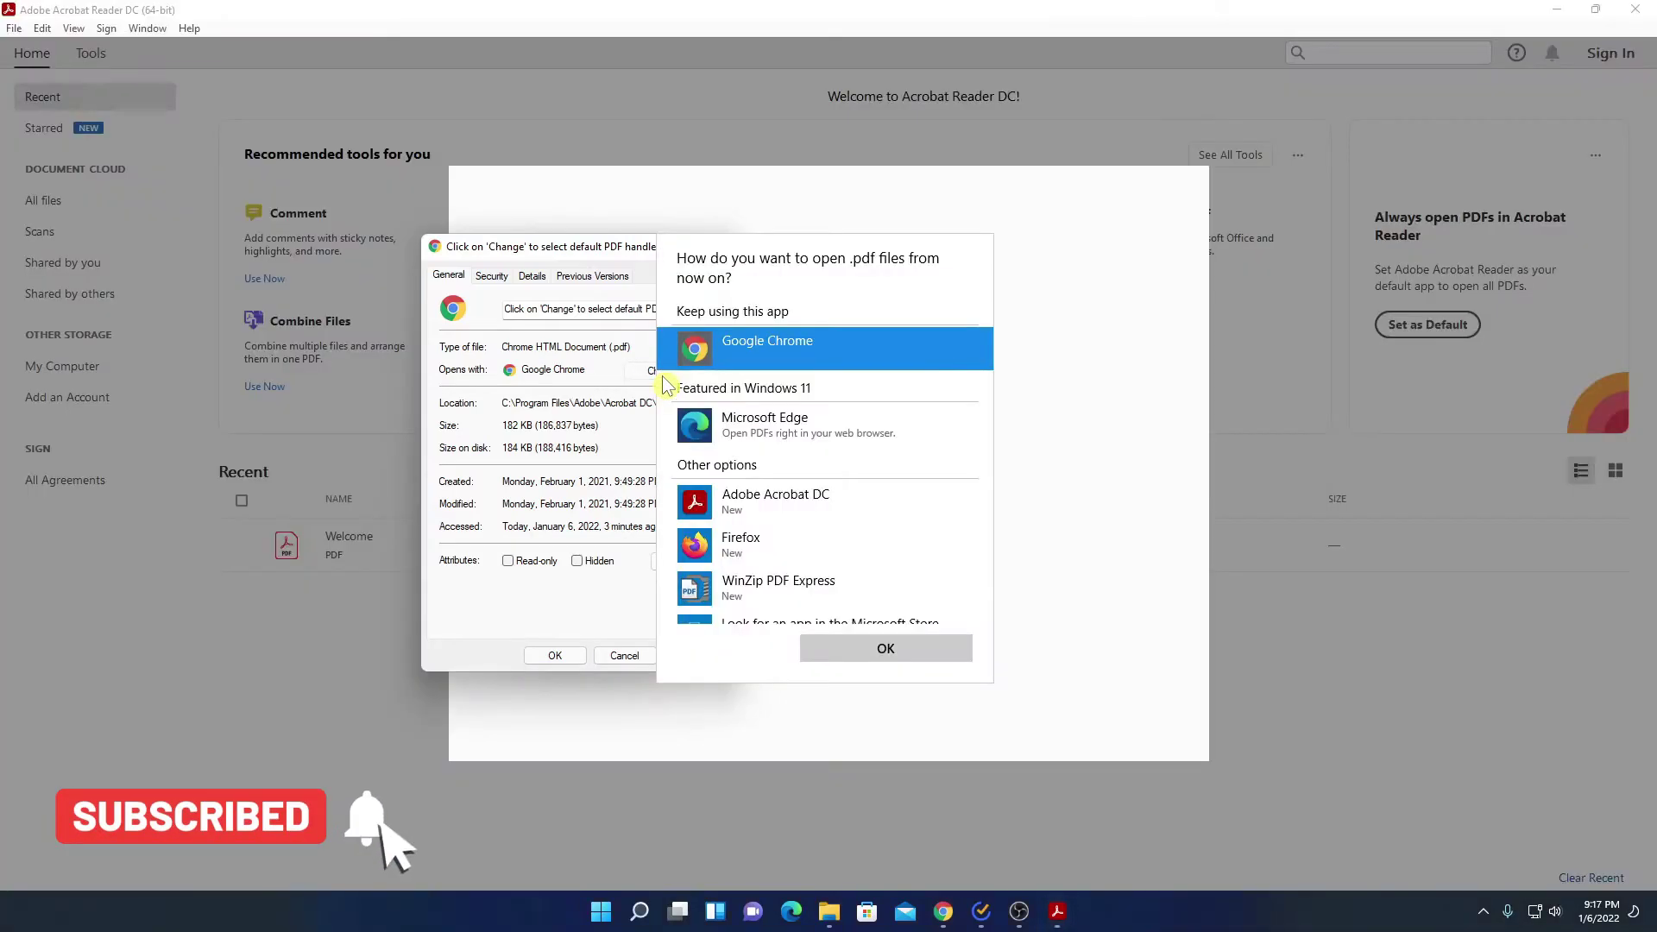
pyautogui.click(743, 516)
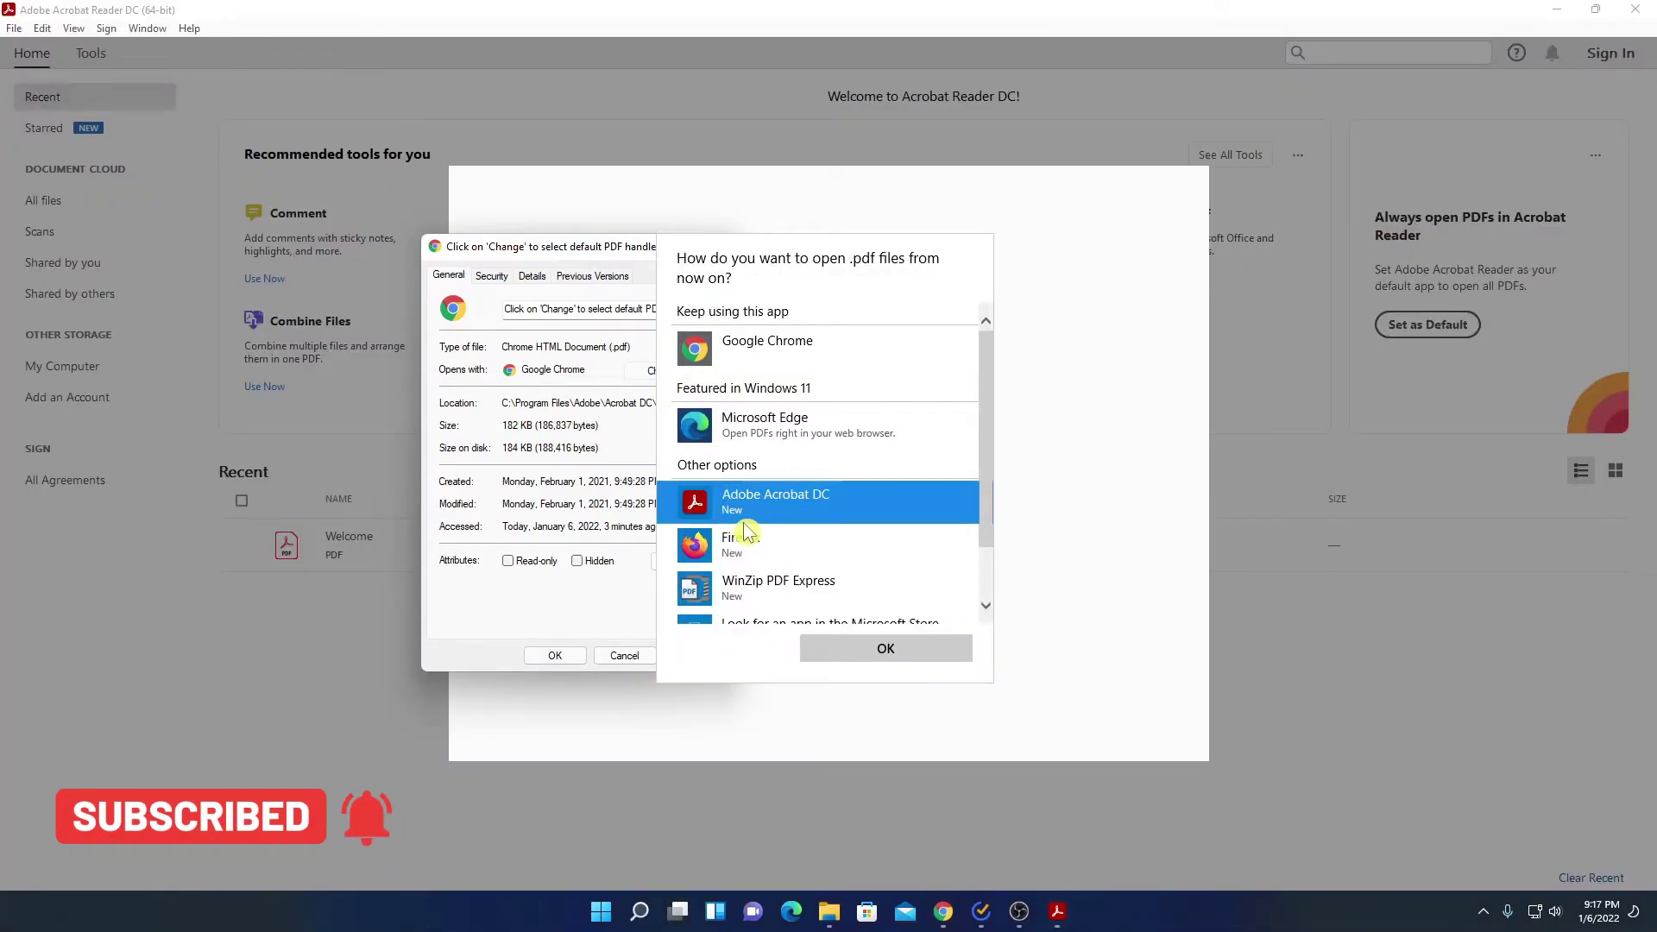
pyautogui.click(884, 649)
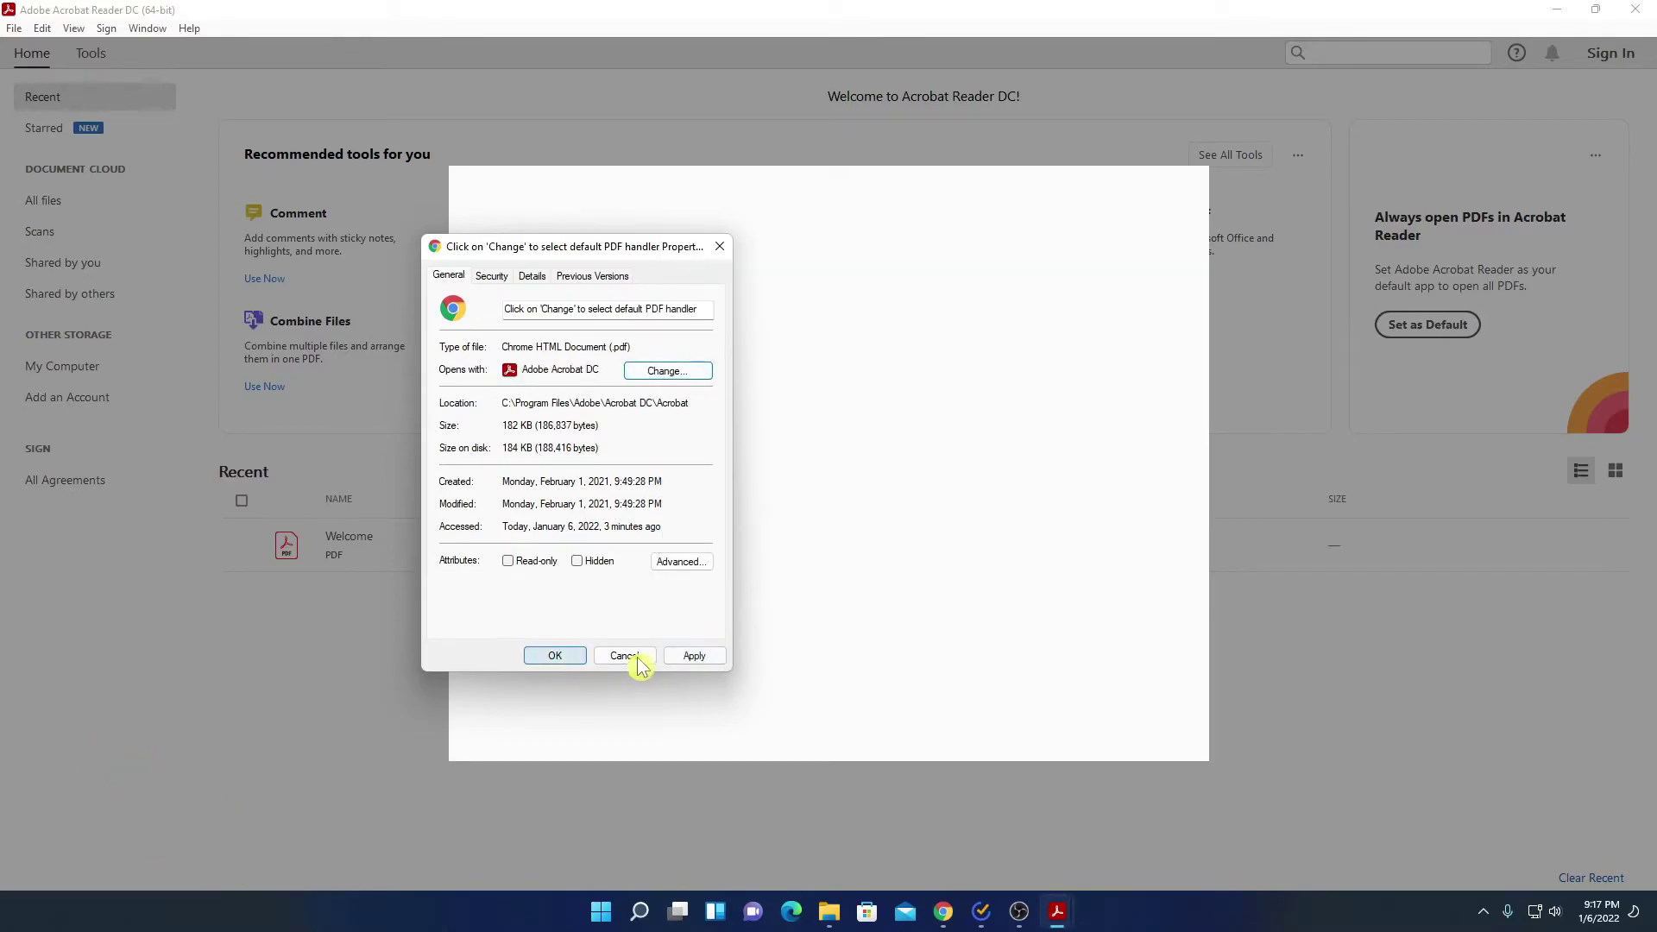
pyautogui.click(693, 658)
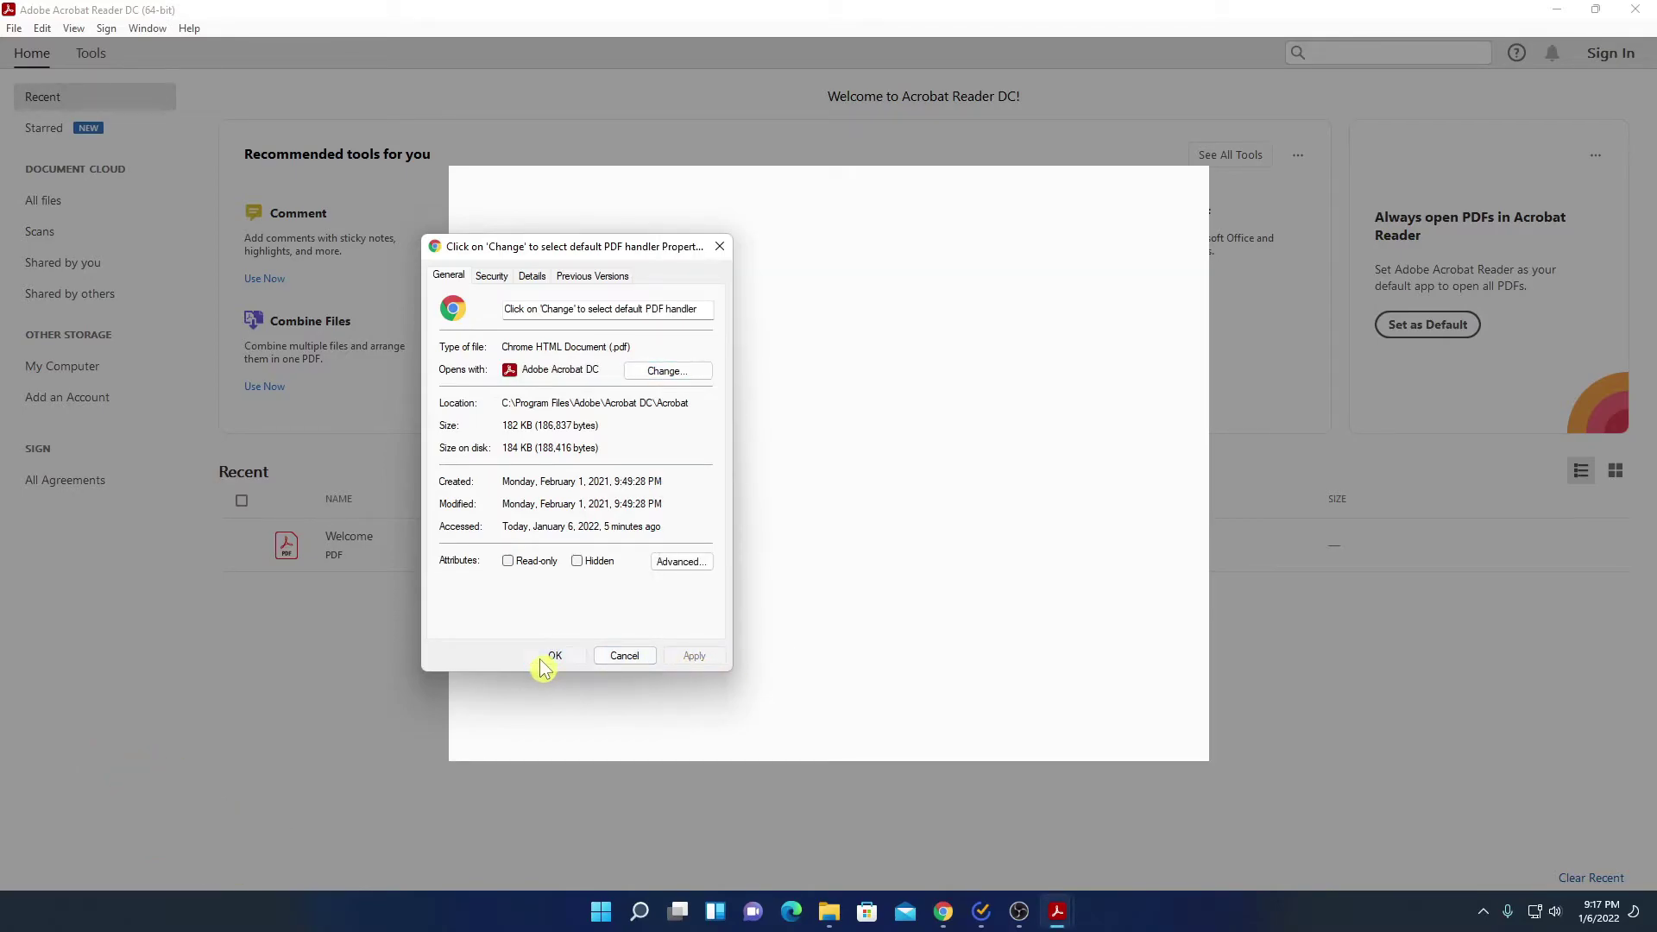
pyautogui.click(555, 656)
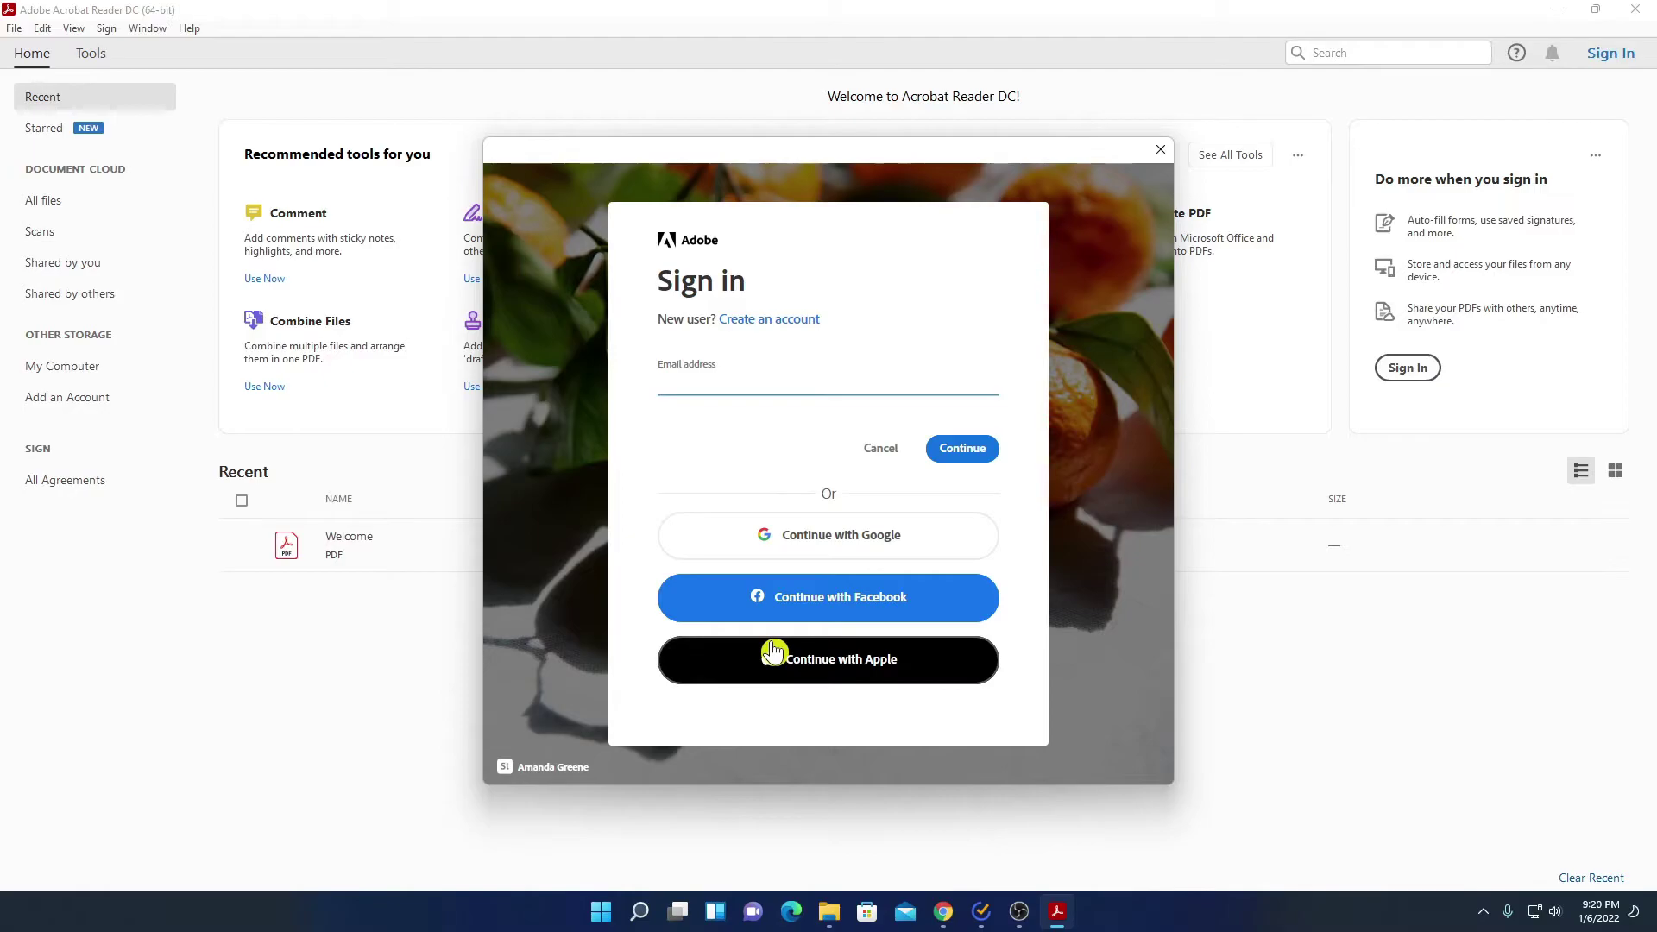
# Close the Adobe sign-in prompt without signing in, visit Tools and Home, then minimize Reader.
pyautogui.click(756, 382)
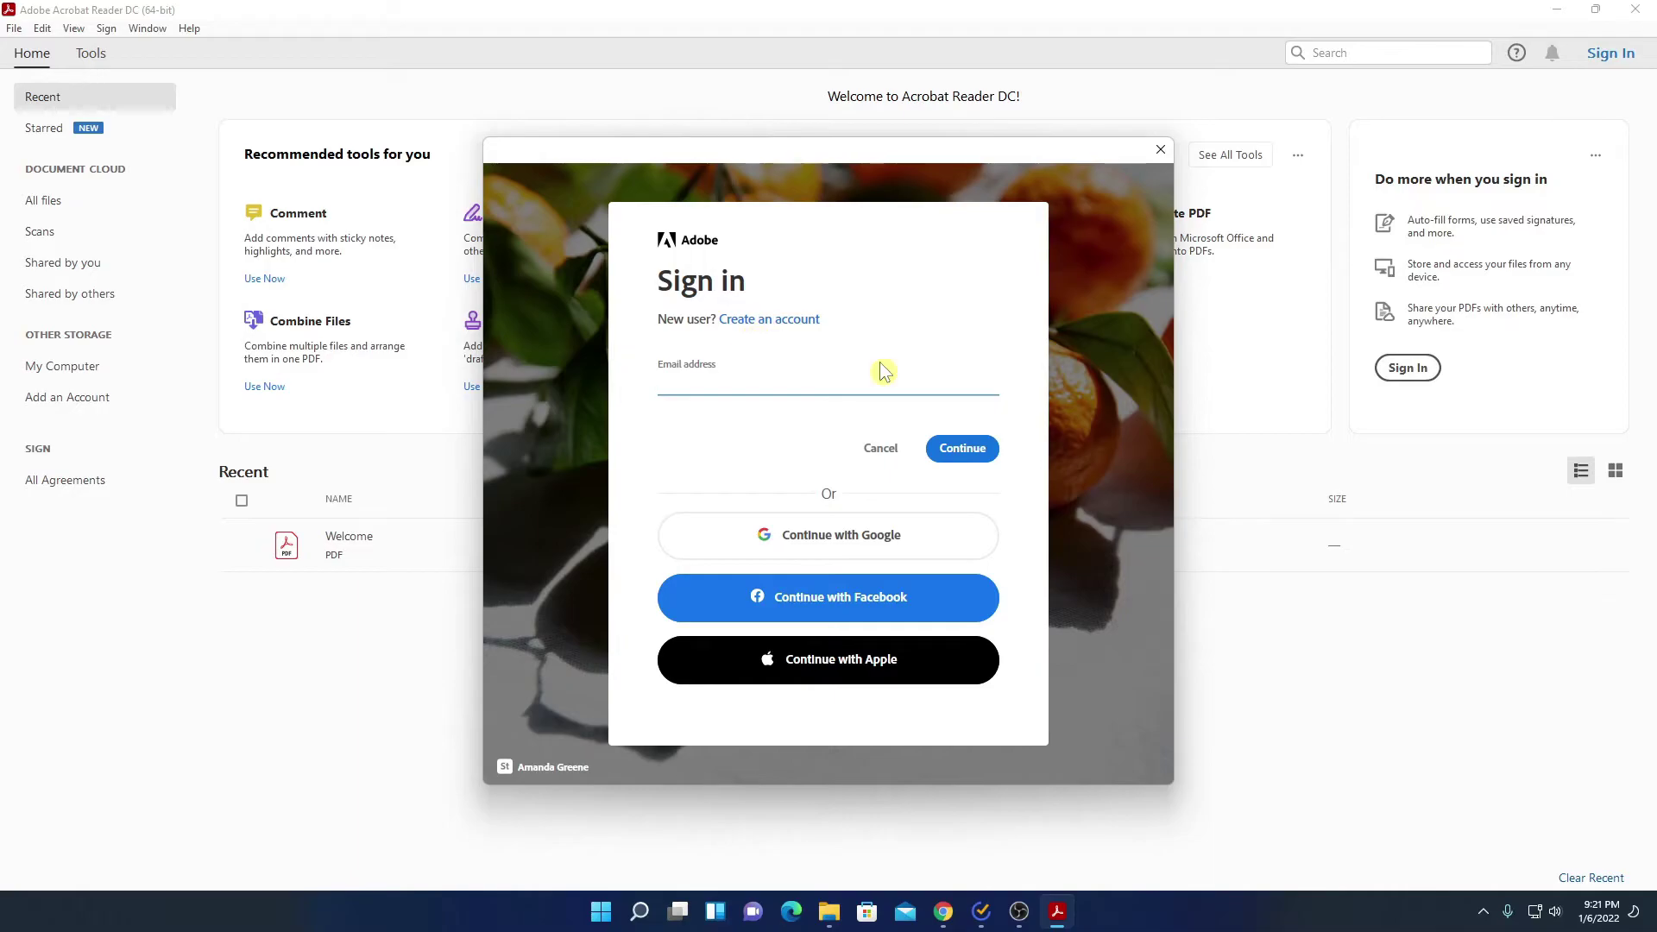
pyautogui.click(1154, 159)
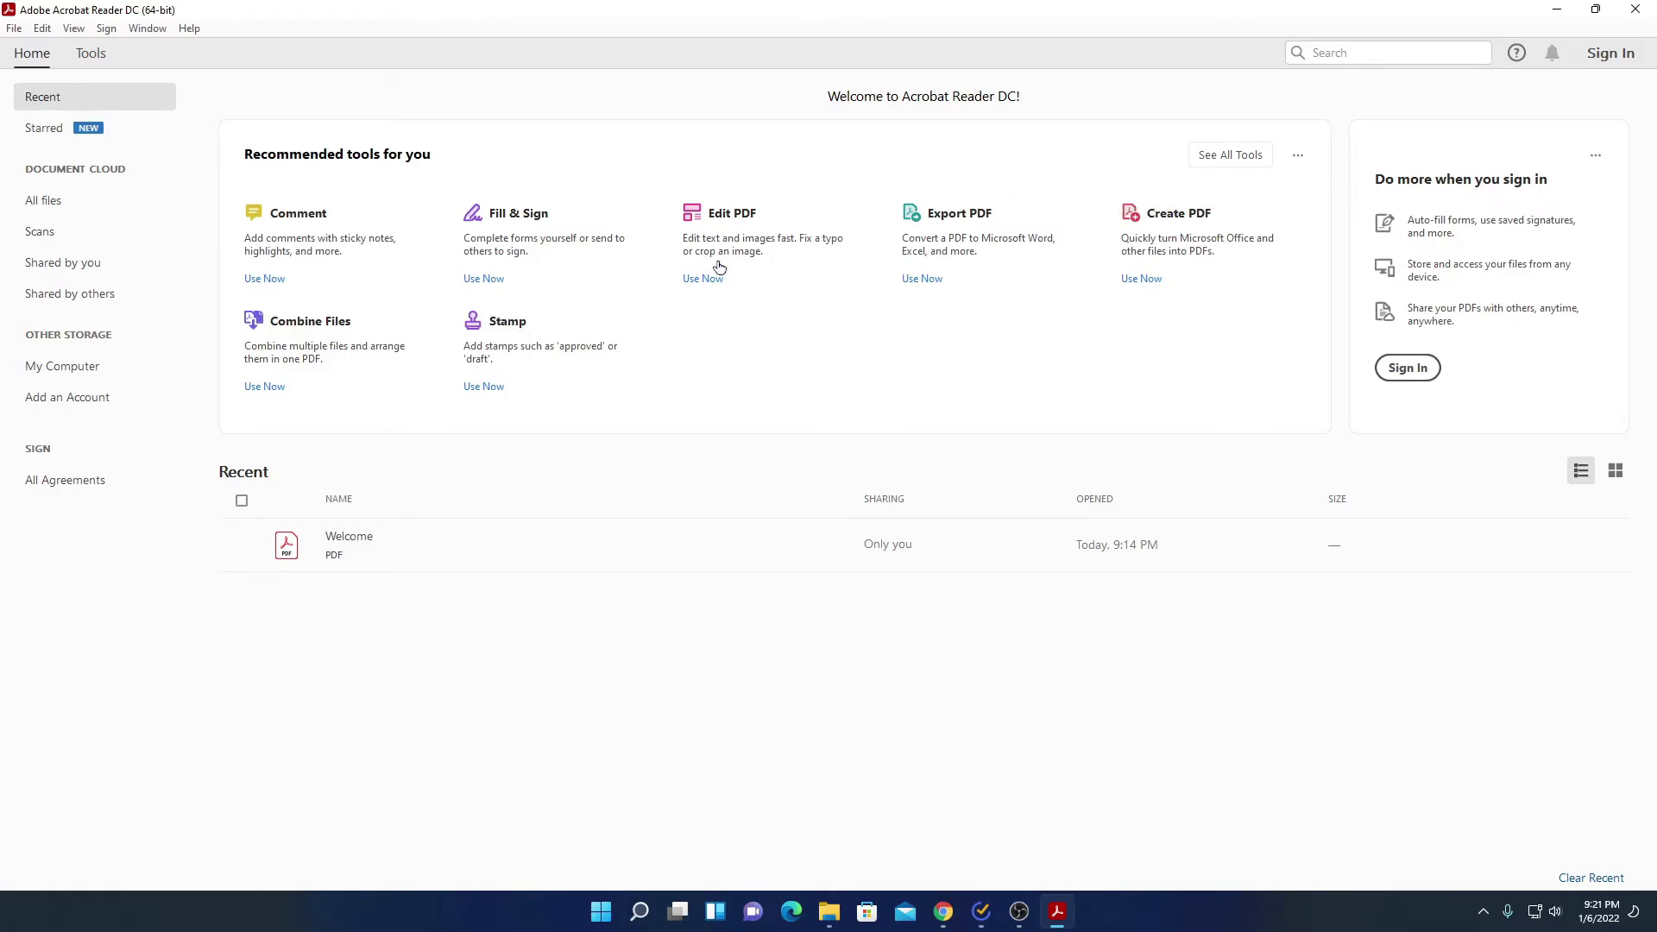
pyautogui.click(97, 57)
pyautogui.click(32, 53)
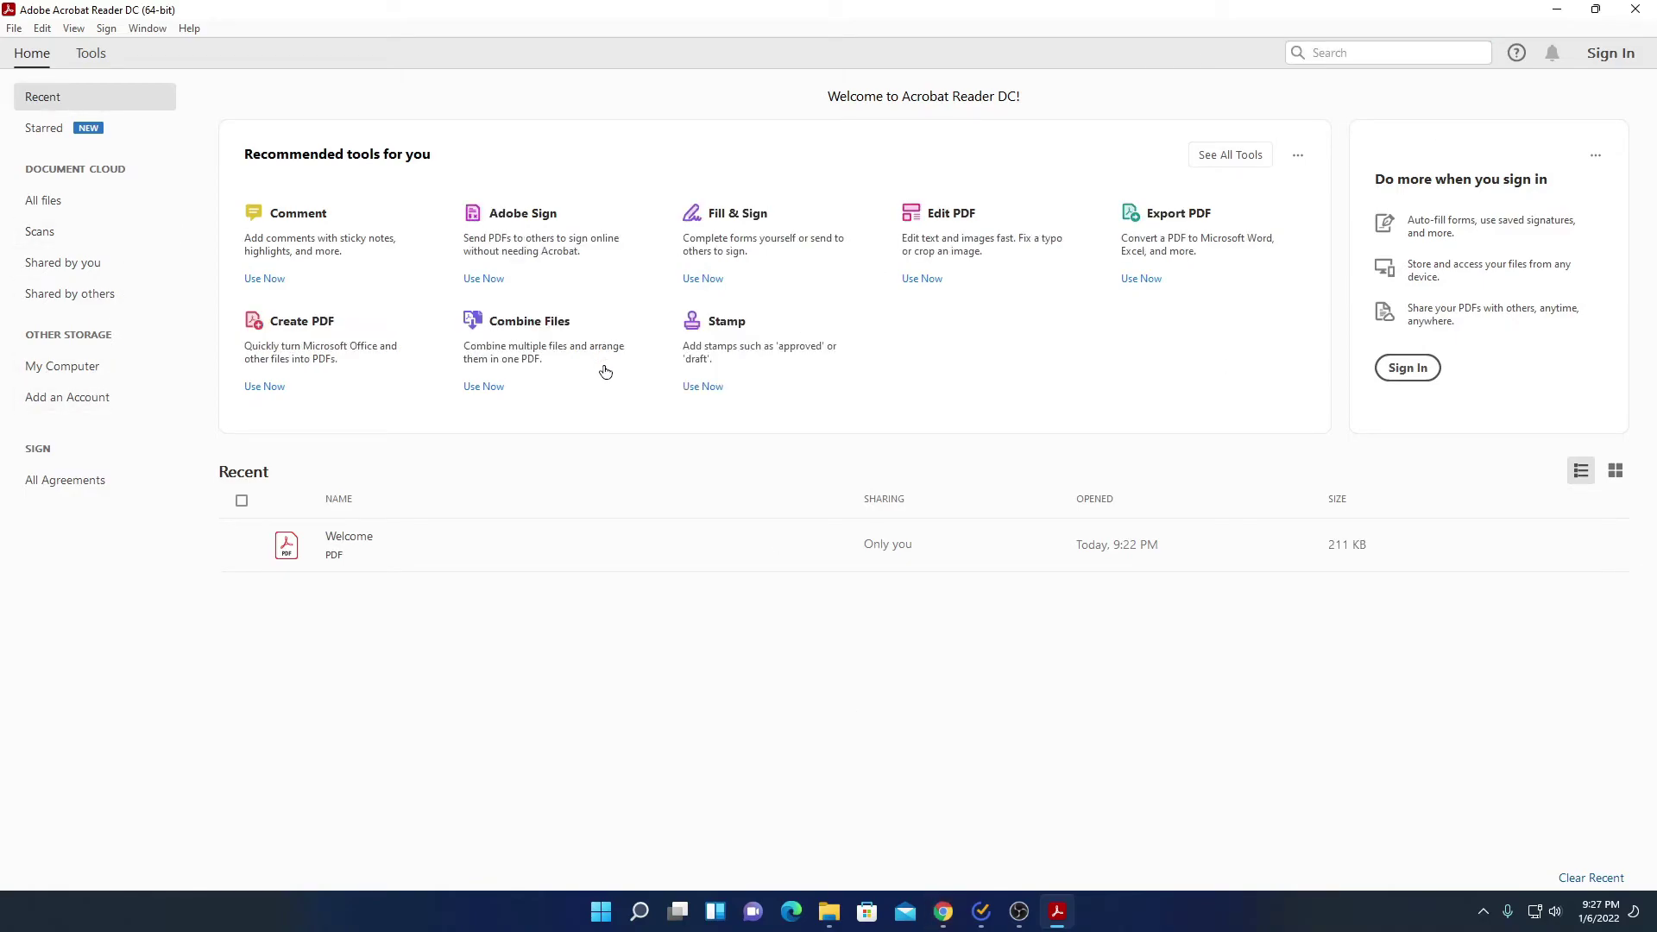
pyautogui.click(1557, 9)
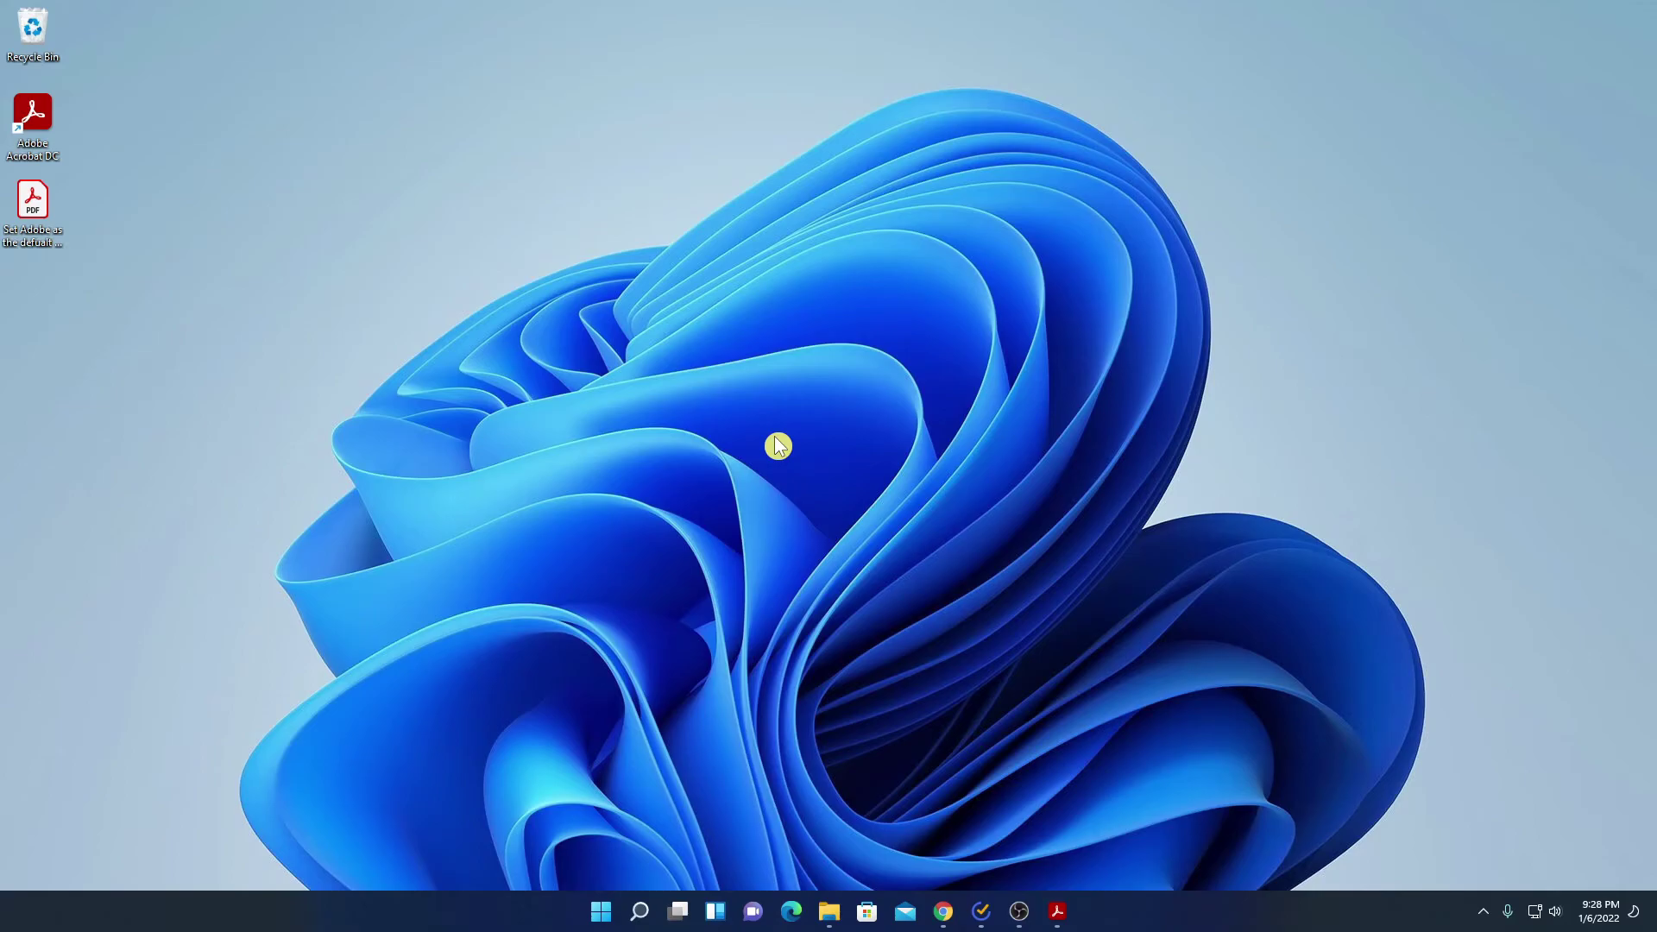
# Choose another app for the desktop PDF guide, always using it for .pdf files.
pyautogui.moveTo(100, 282); pyautogui.dragTo(19, 218)
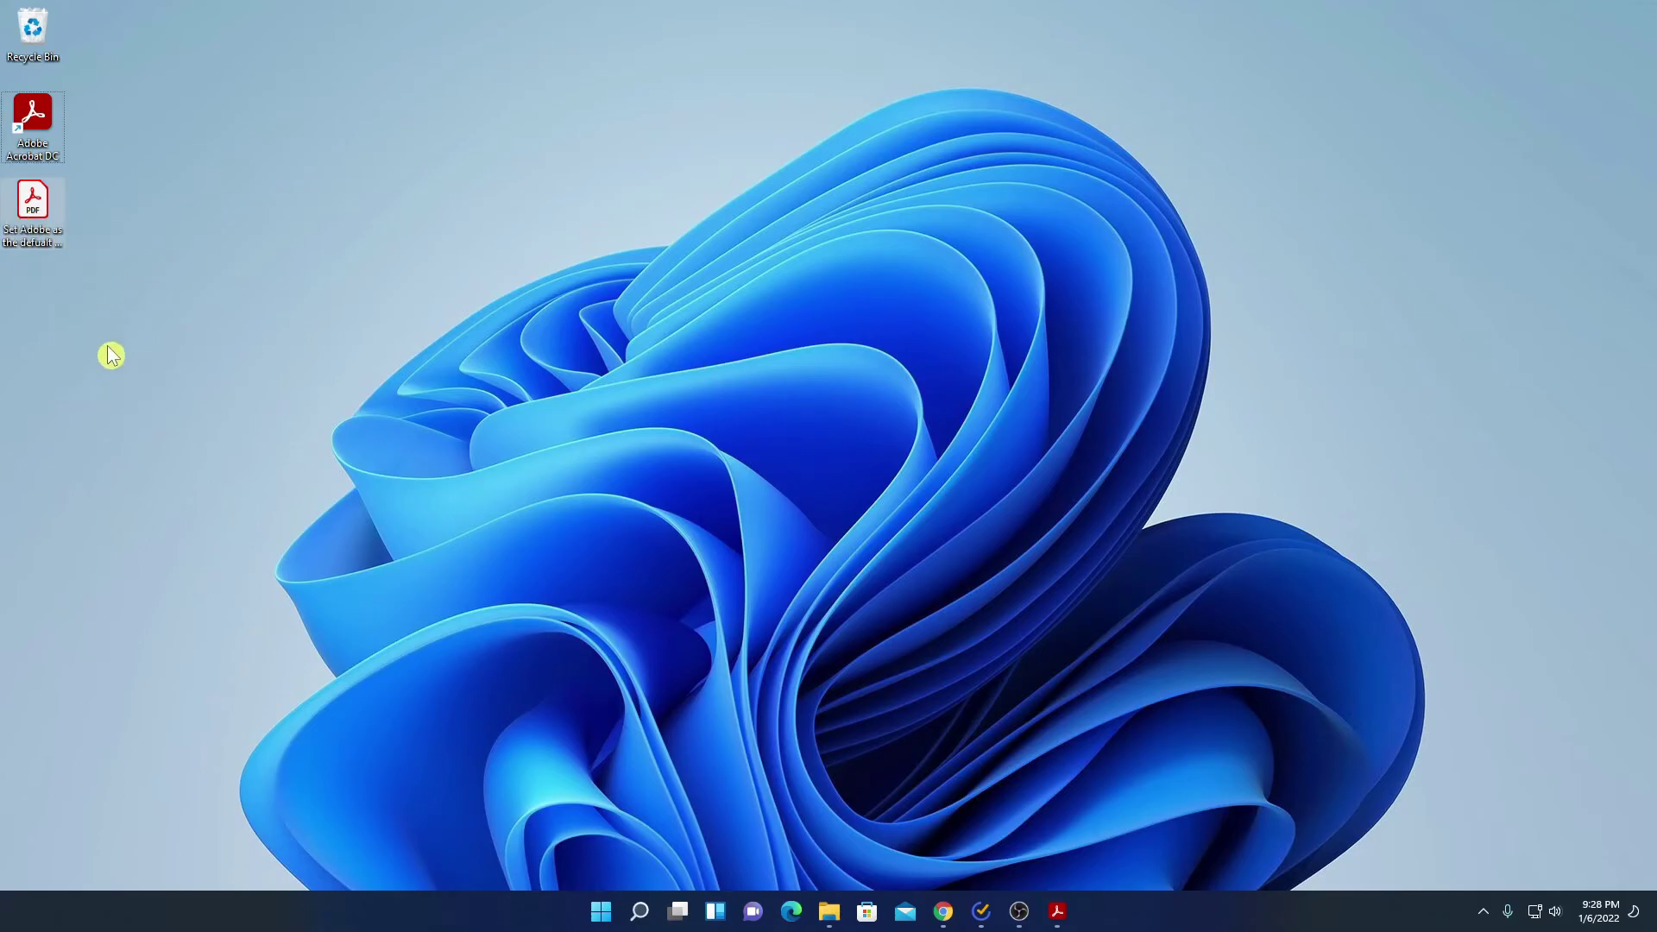
pyautogui.rightClick(49, 229)
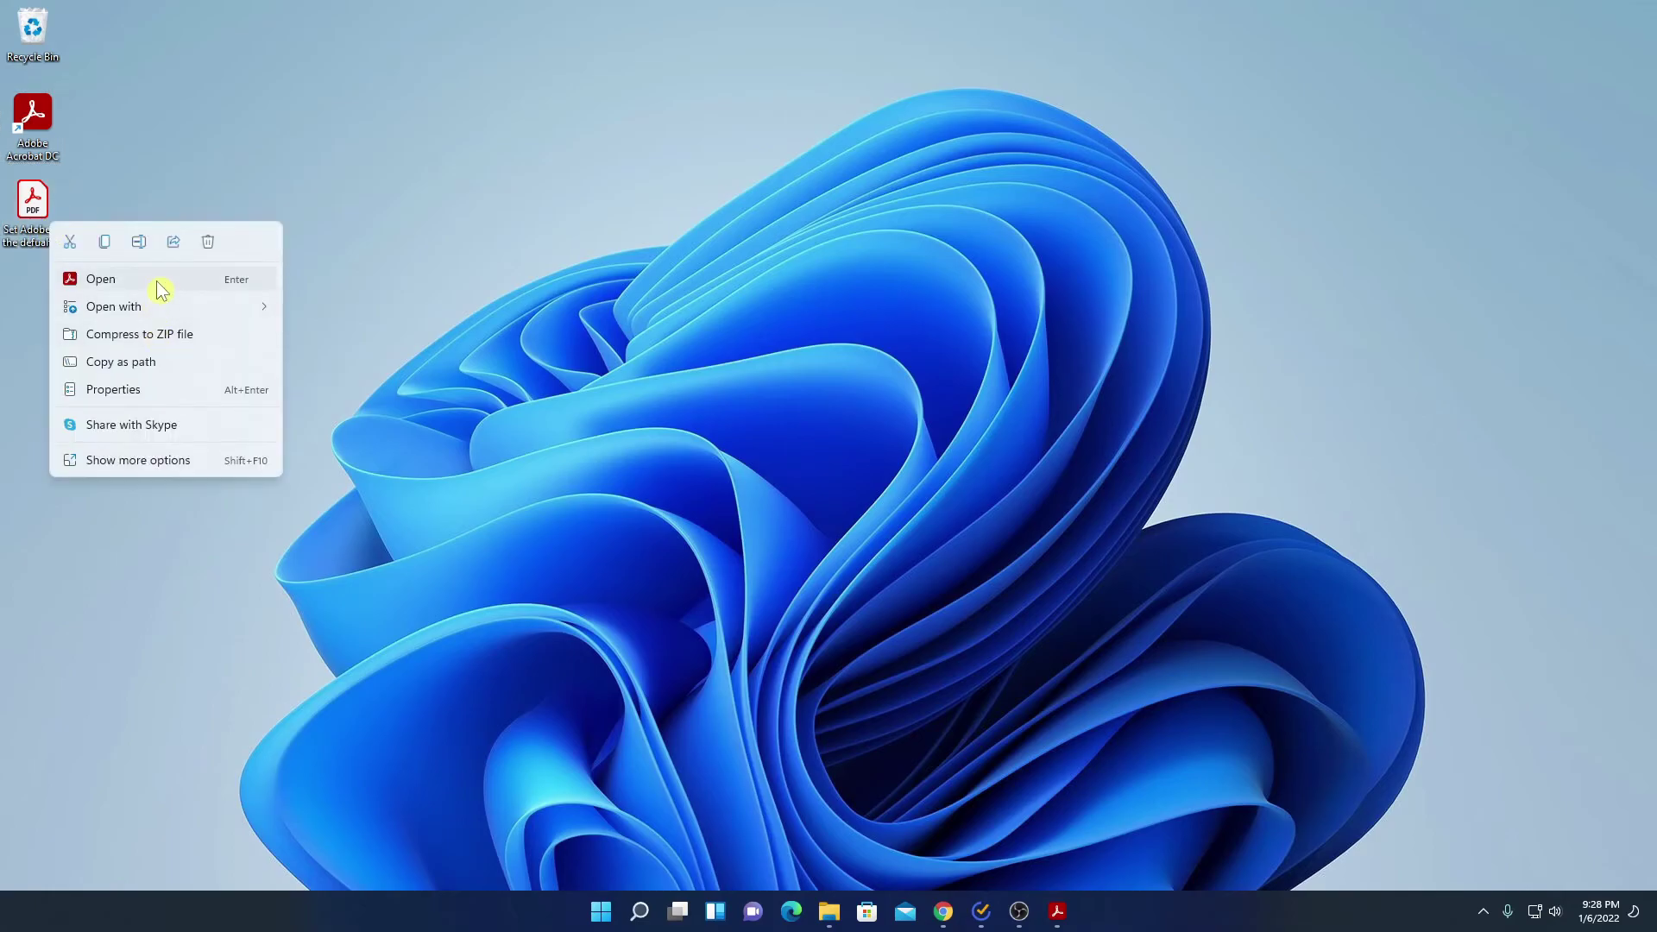
pyautogui.moveTo(171, 311)
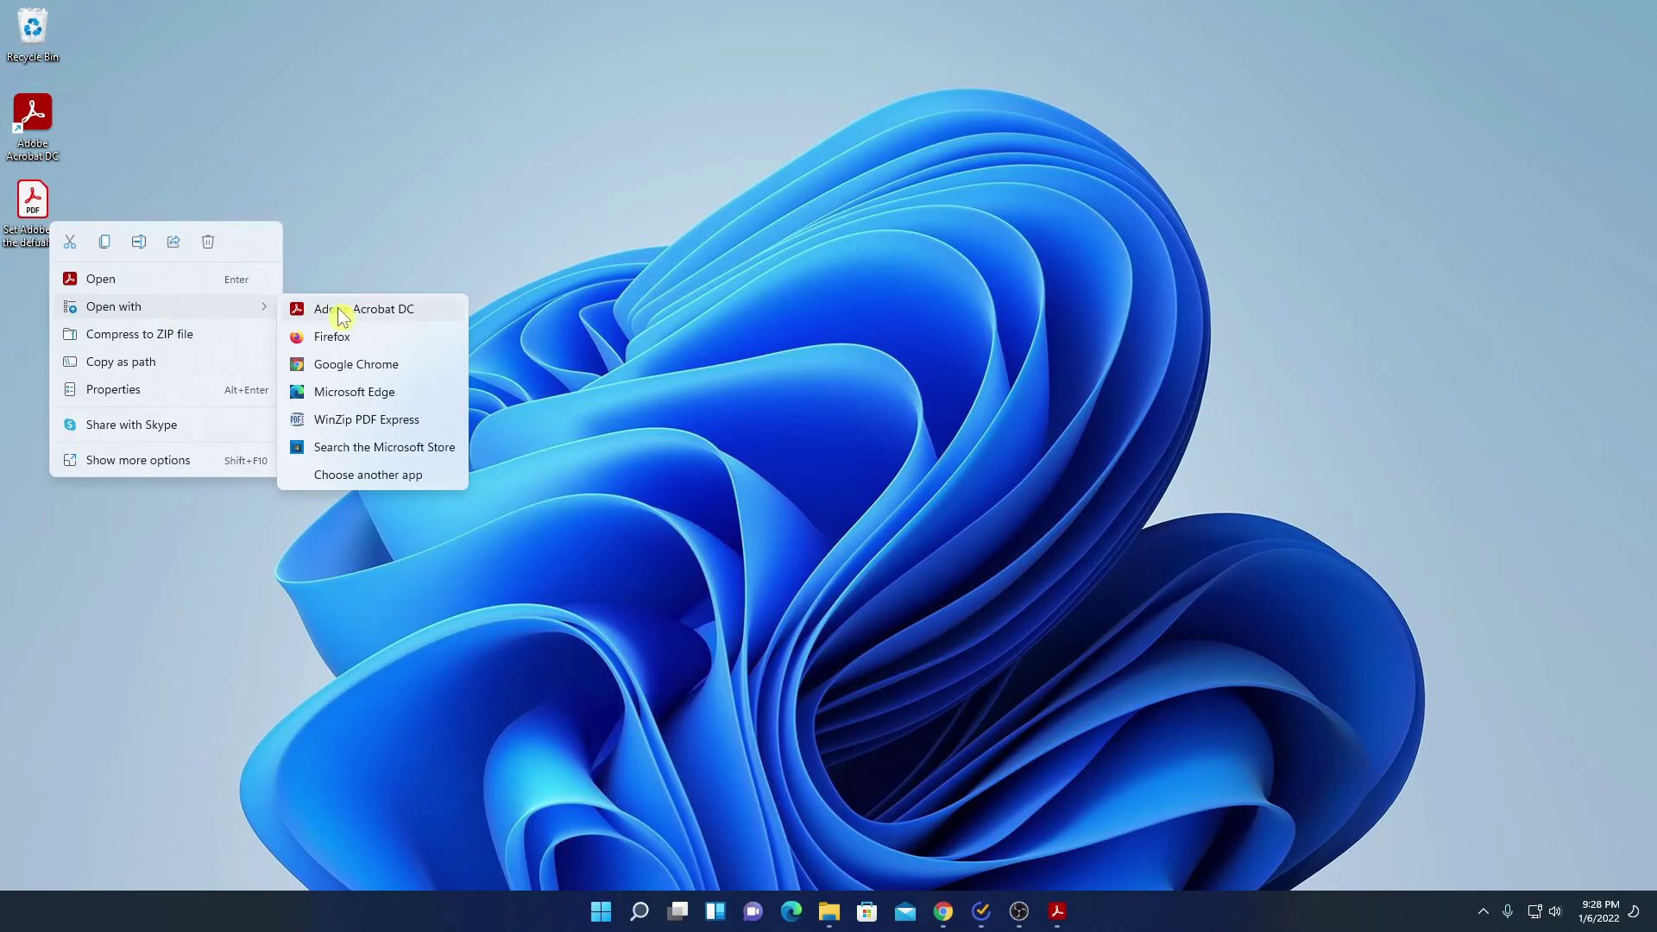
pyautogui.click(348, 481)
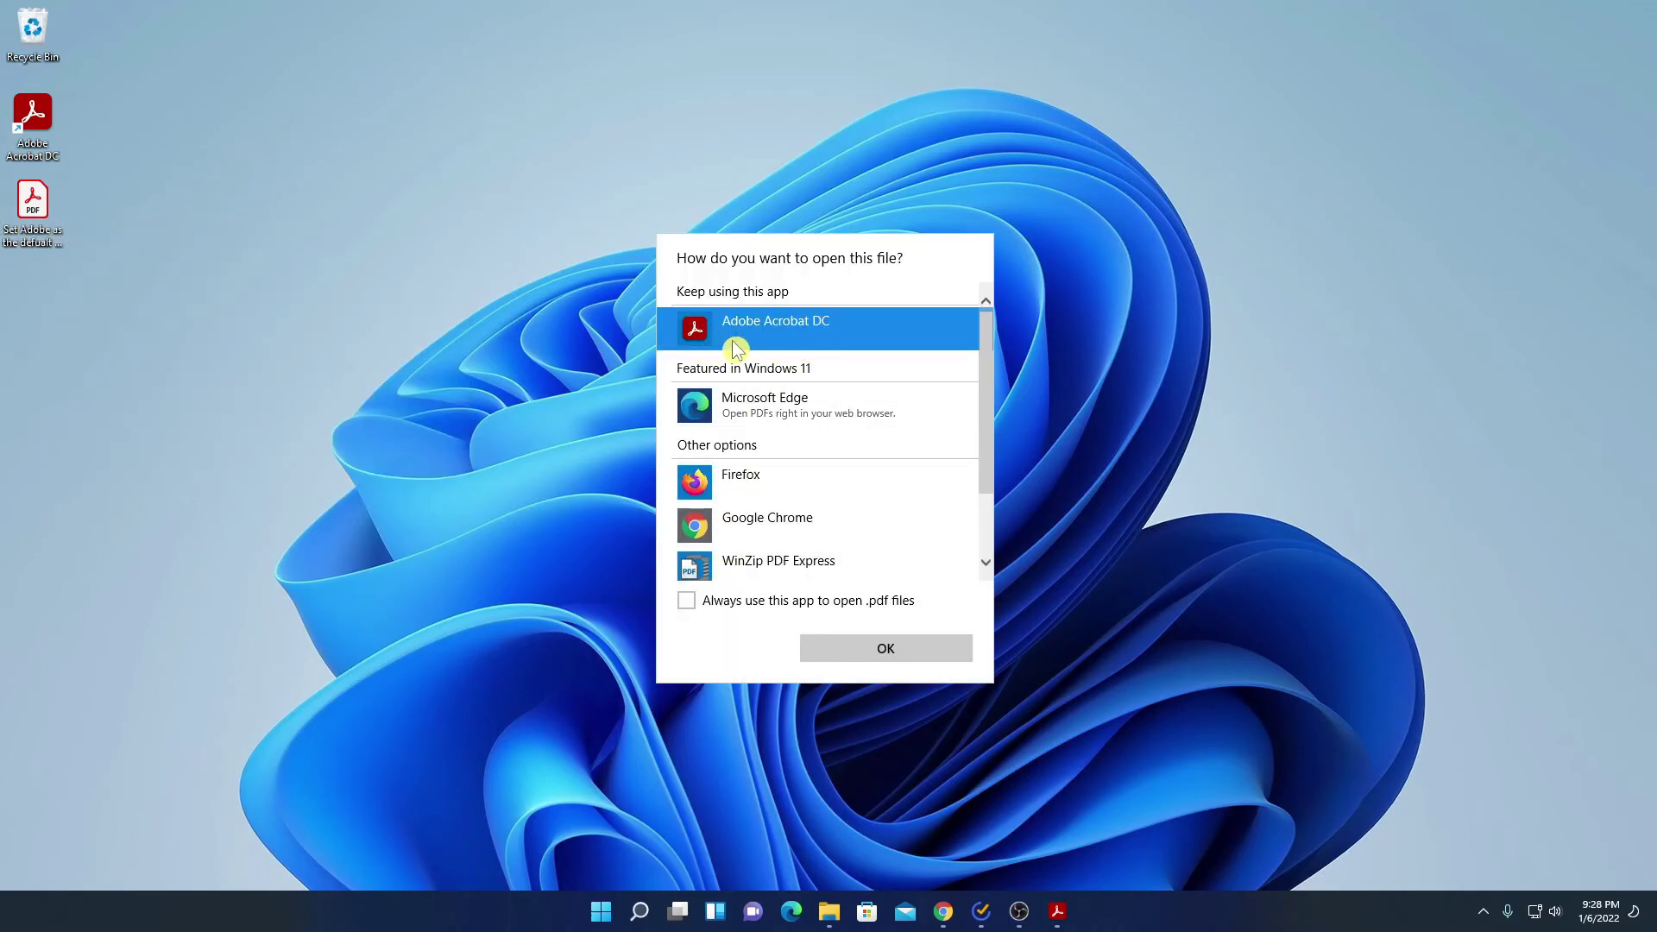
pyautogui.click(692, 603)
# Open the PDF guide in Adobe Acrobat DC and scroll through its instructions page.
pyautogui.click(938, 654)
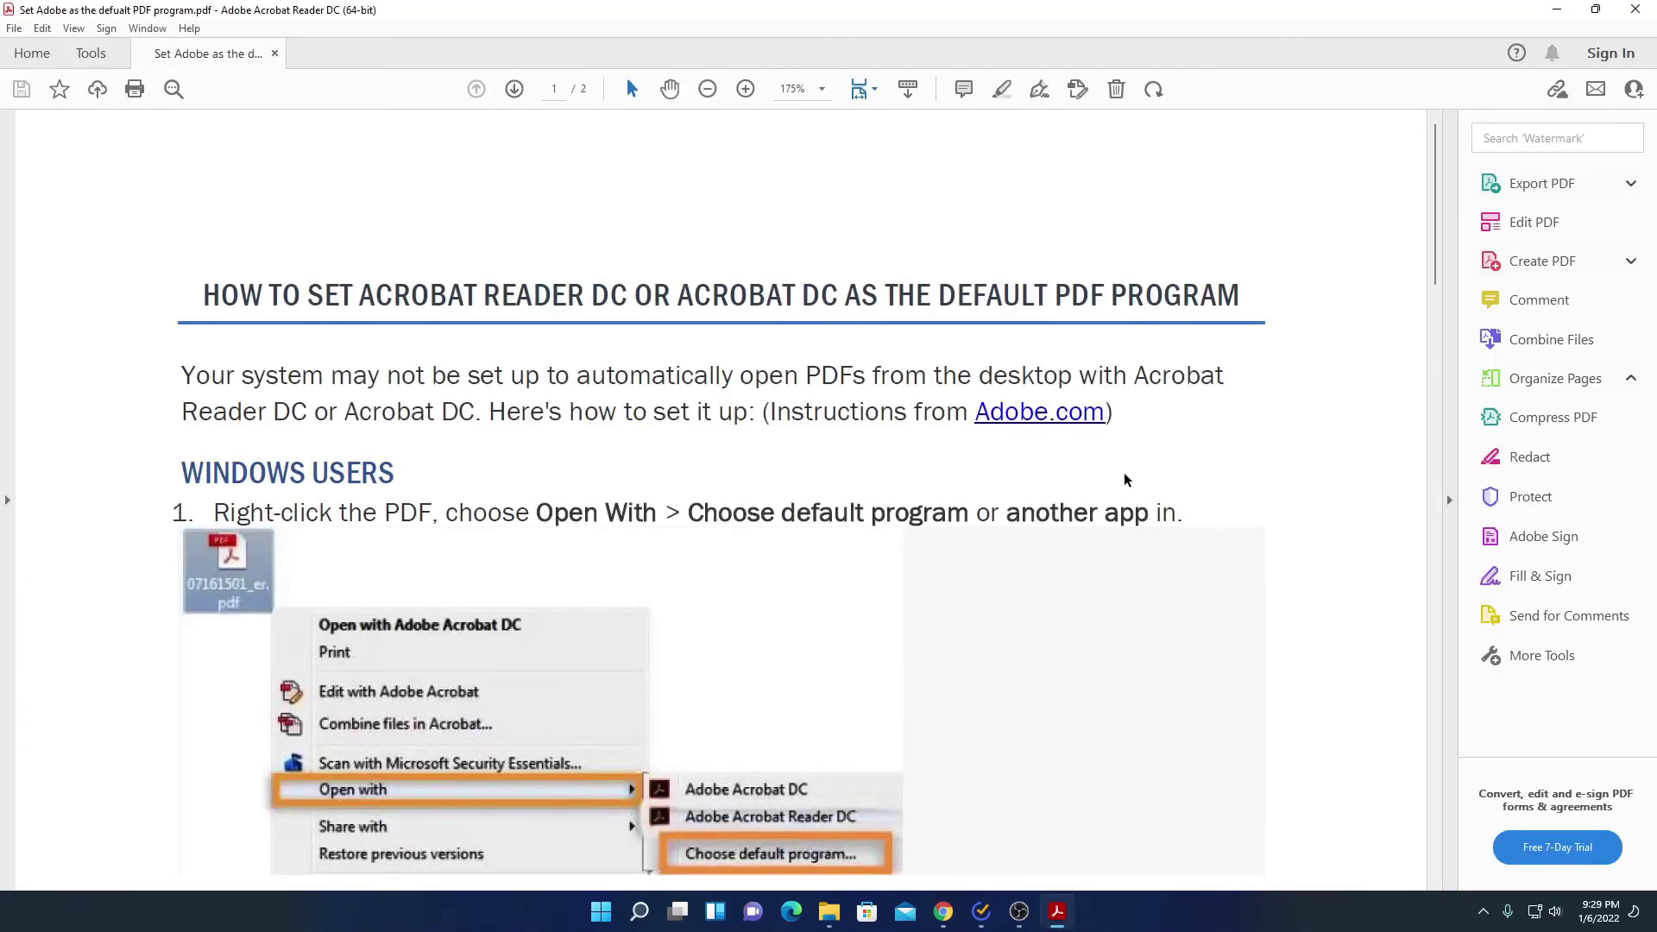
pyautogui.scroll(-10, 1126, 480)
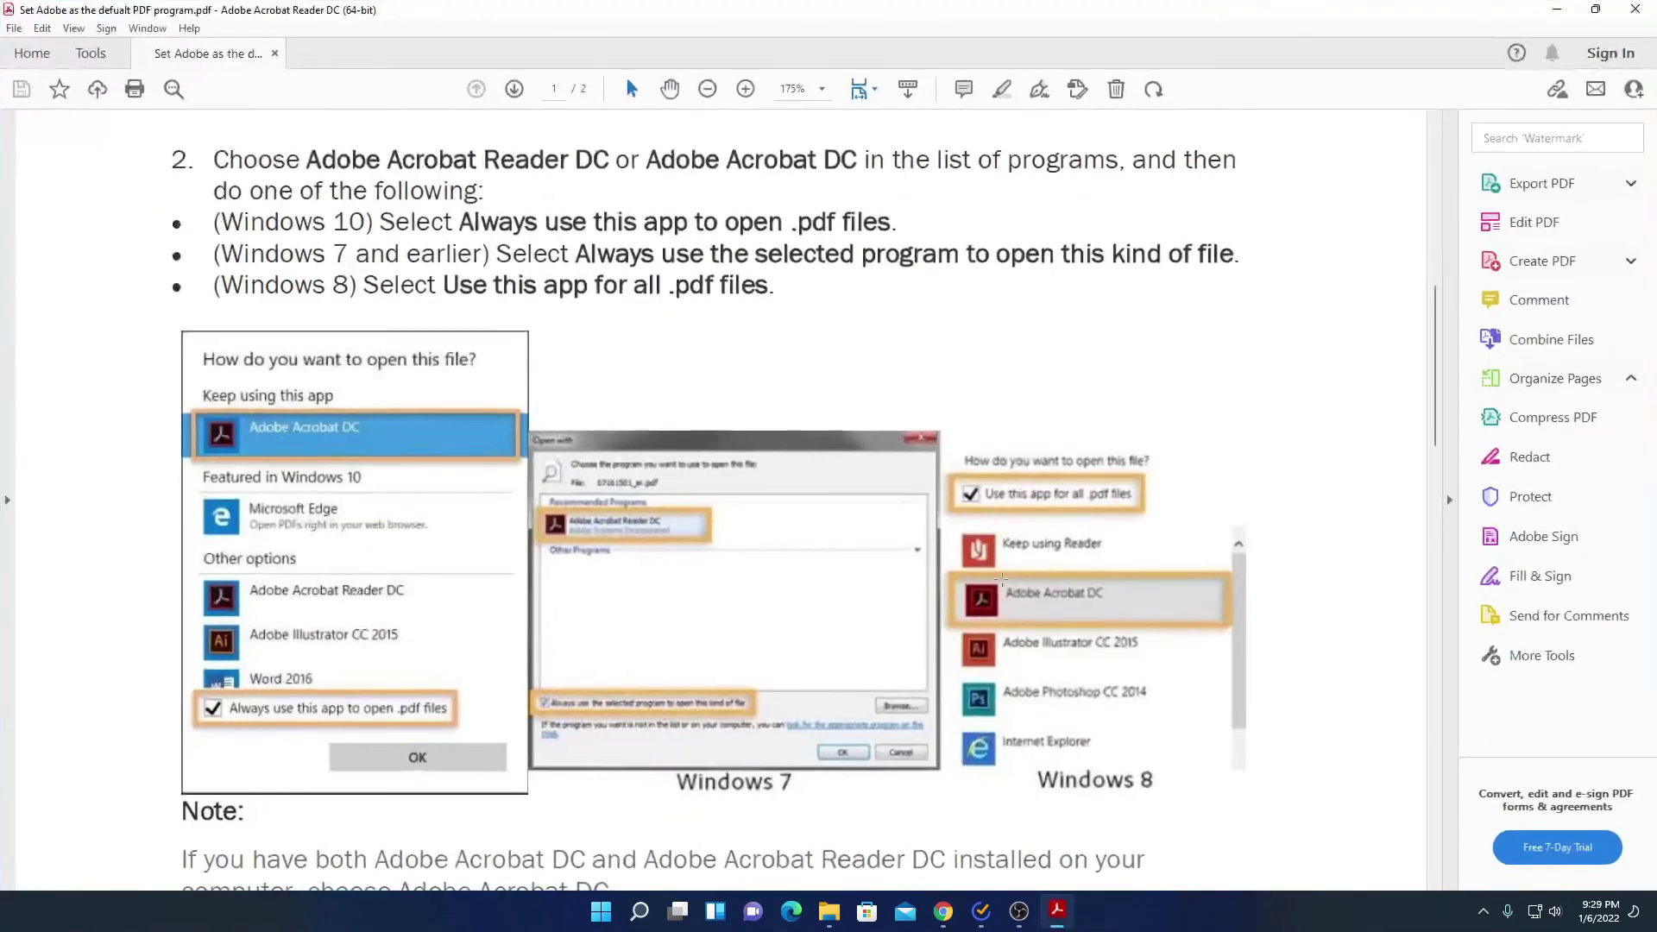
pyautogui.scroll(10, 1002, 576)
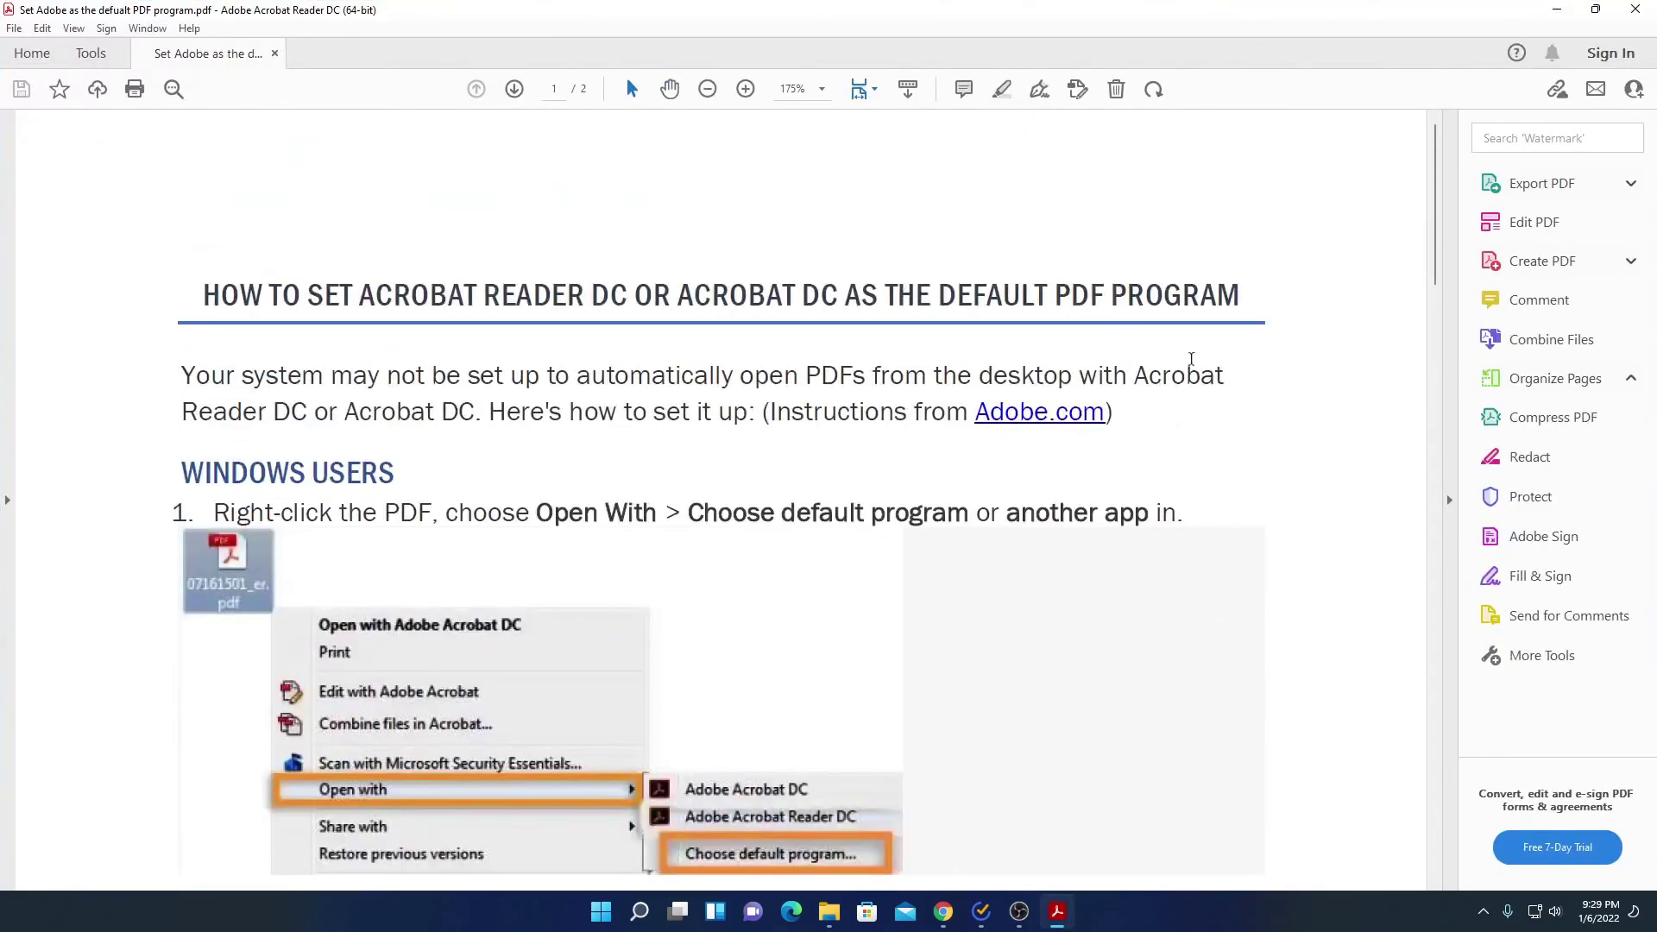